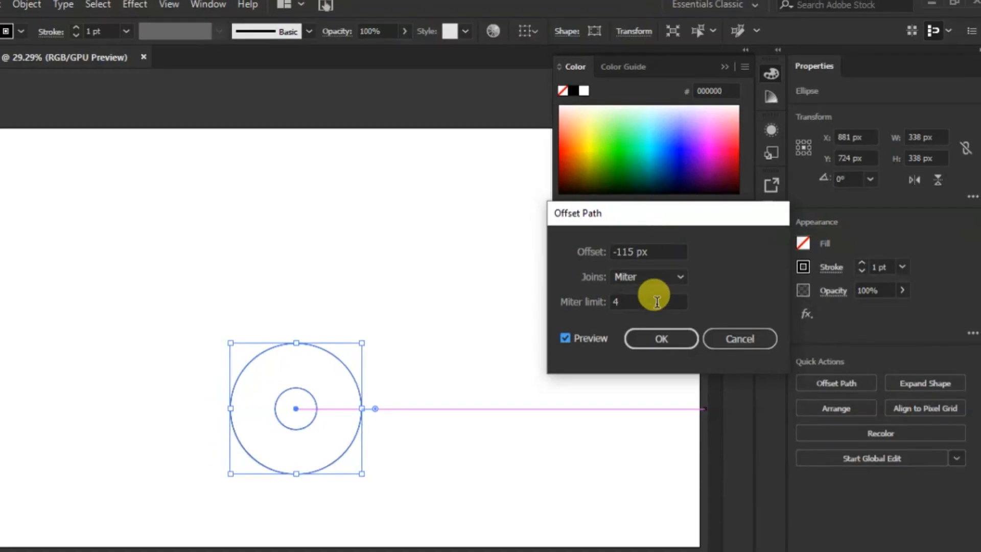
# Offset the large circle's path inward by -115 px with Miter joins
pyautogui.click(656, 341)
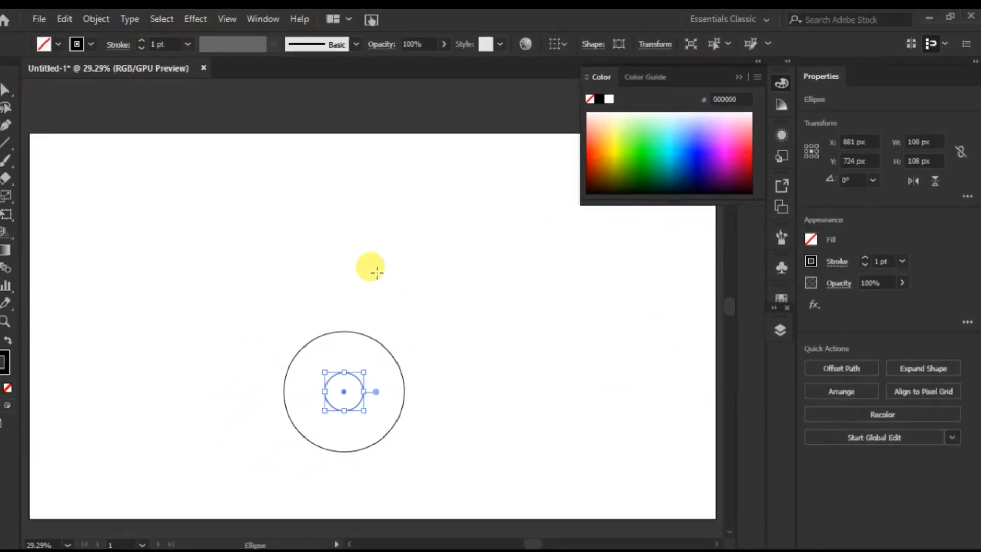
pyautogui.click(14, 95)
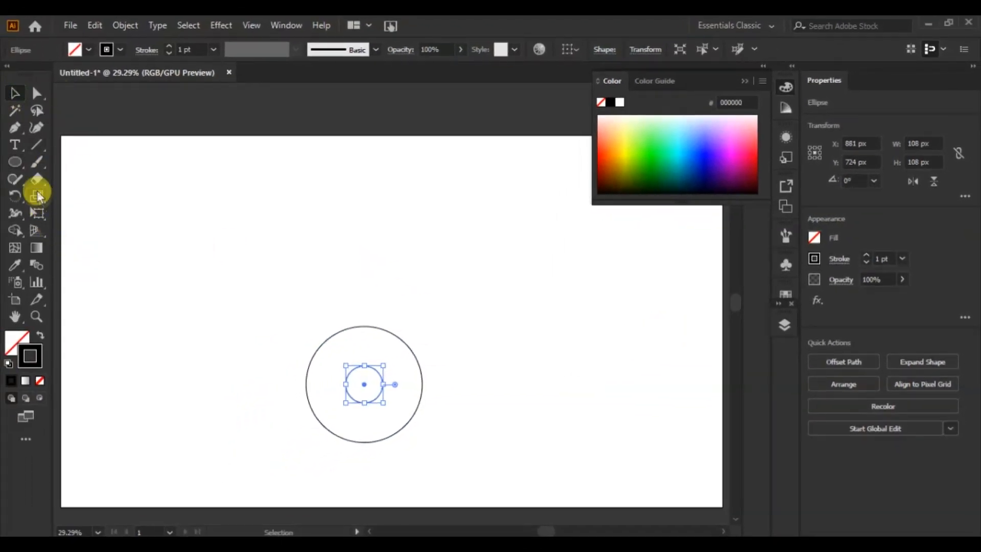
# Draw four vertical lines about 466 px long, rising from the left and right anchor points of the outer and inner circles
pyautogui.click(36, 144)
pyautogui.moveTo(306, 385); pyautogui.dragTo(304, 223)
pyautogui.moveTo(346, 384); pyautogui.dragTo(345, 223)
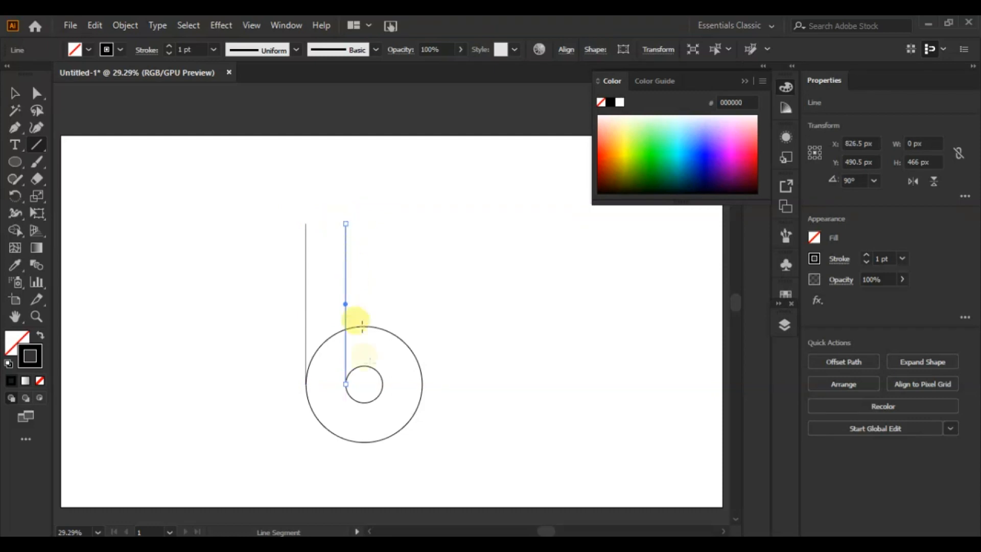
pyautogui.moveTo(383, 383); pyautogui.dragTo(383, 223)
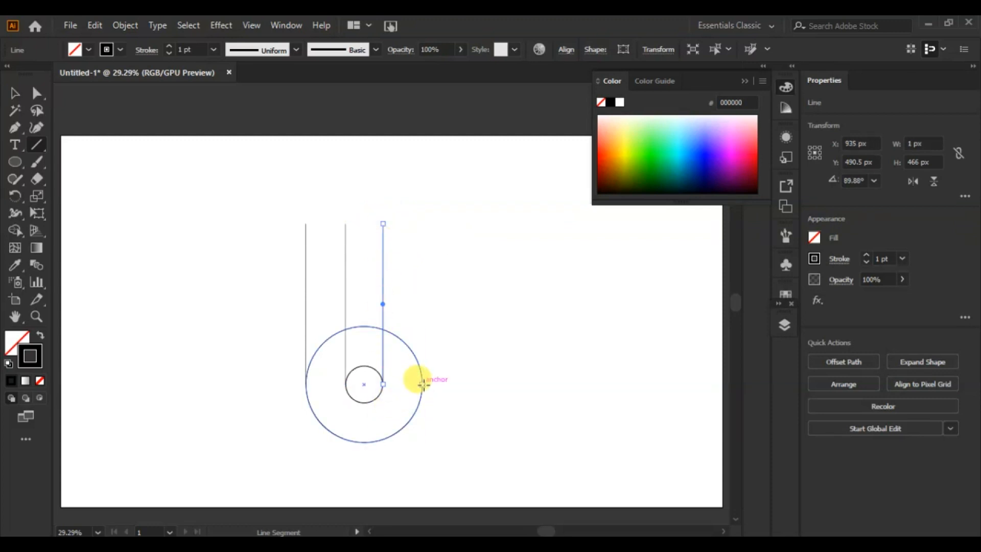
pyautogui.moveTo(423, 384); pyautogui.dragTo(421, 224)
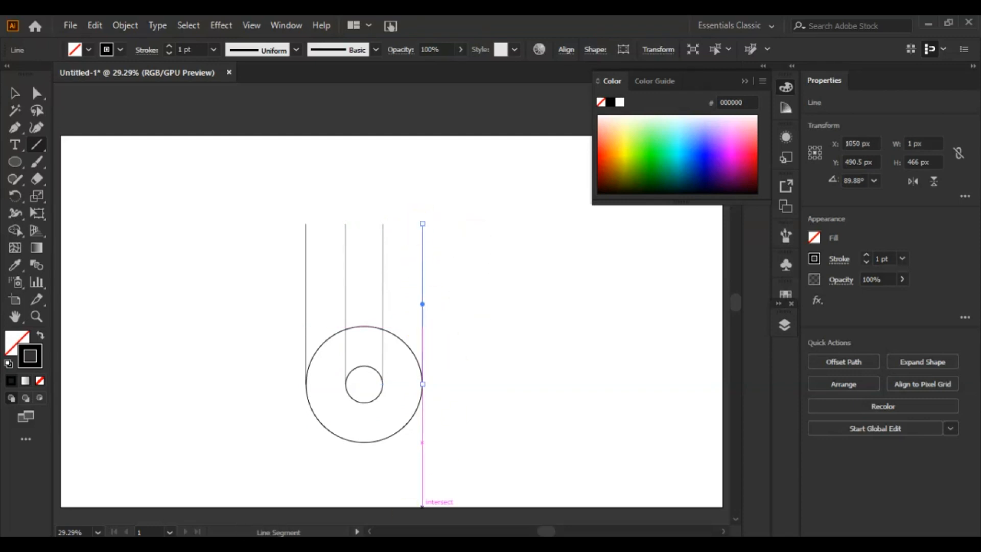
# Select the four vertical lines and stretch them downward past the large circle to about 748 px long
pyautogui.click(15, 93)
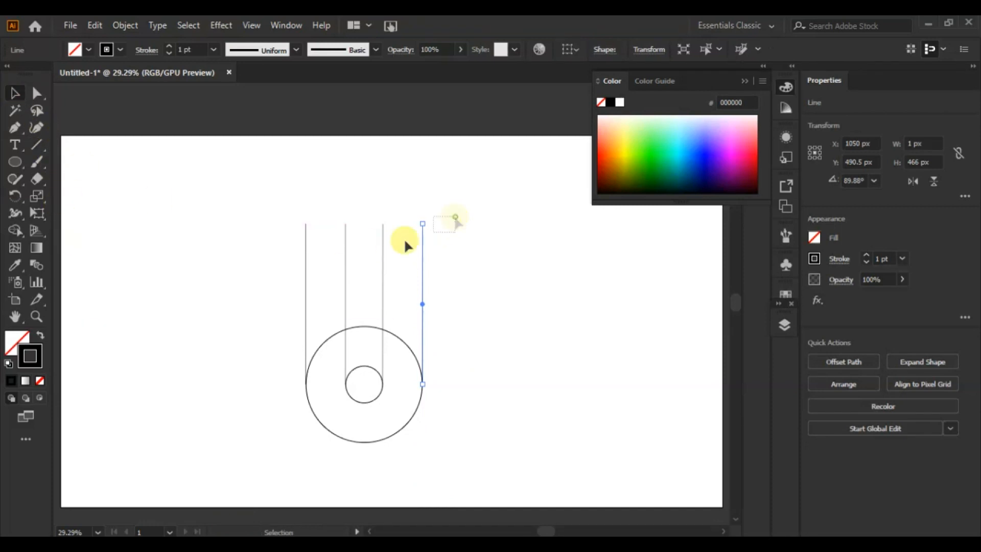
pyautogui.moveTo(405, 247); pyautogui.dragTo(261, 256)
pyautogui.moveTo(360, 384); pyautogui.dragTo(365, 481)
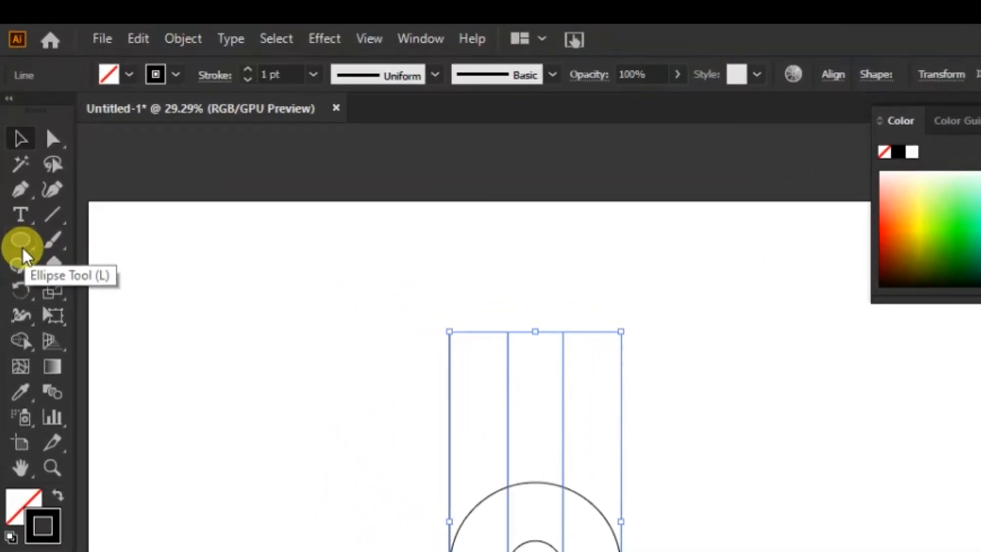
# Draw a rectangle about 339 by 297 px between the outer lines, from their upper ends down to the top of the large circle
pyautogui.moveTo(23, 255); pyautogui.dragTo(81, 252)
pyautogui.hotkey('ctrl', 'shift', 'a')
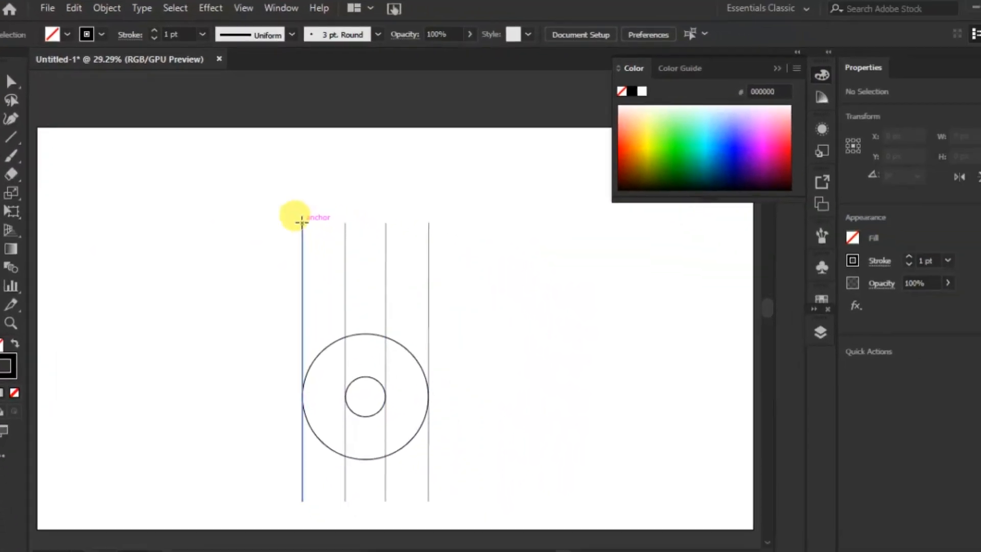
pyautogui.moveTo(302, 222); pyautogui.dragTo(418, 325)
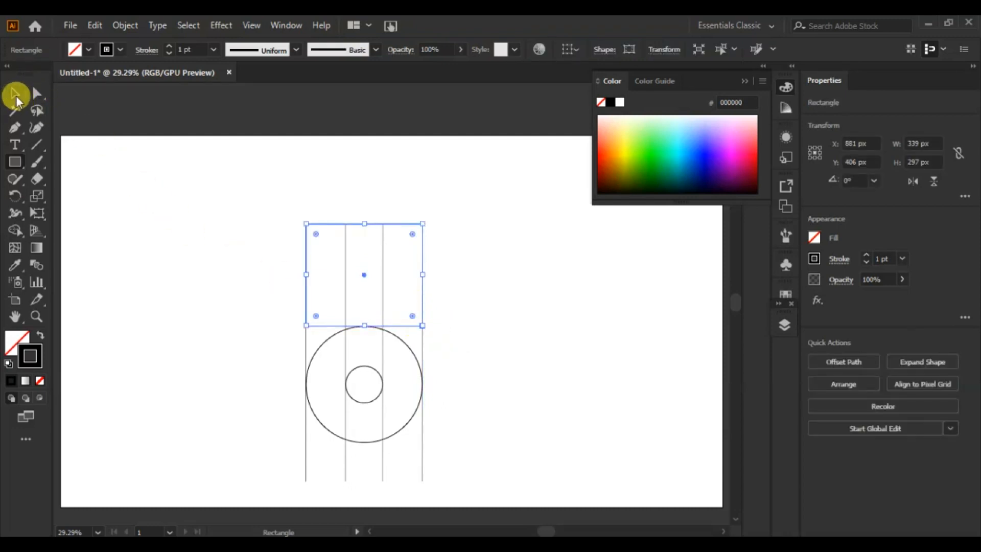
# Round the rectangle's two right-hand corners to the full 148.5 px radius, forming a D shape
pyautogui.click(15, 95)
pyautogui.click(36, 94)
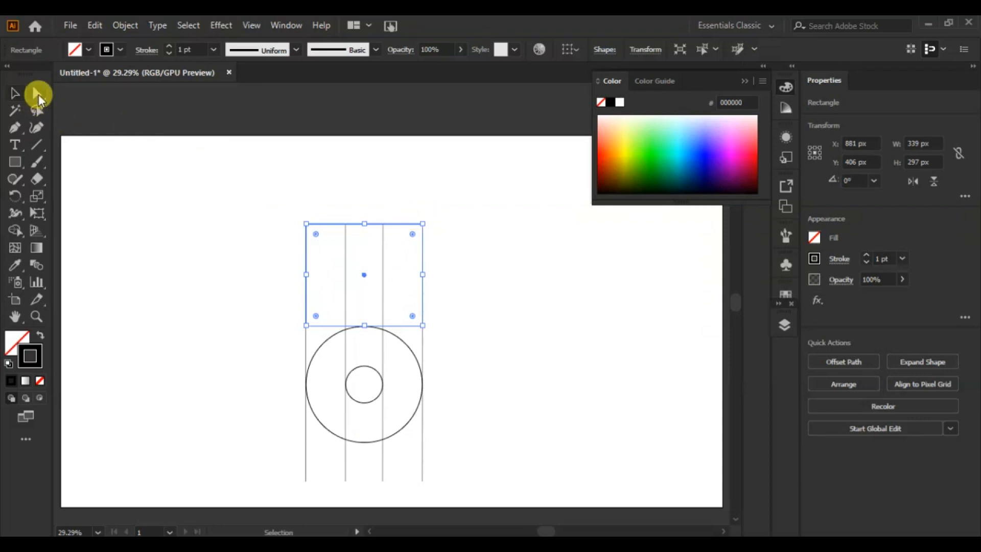
pyautogui.click(449, 218)
pyautogui.click(422, 224)
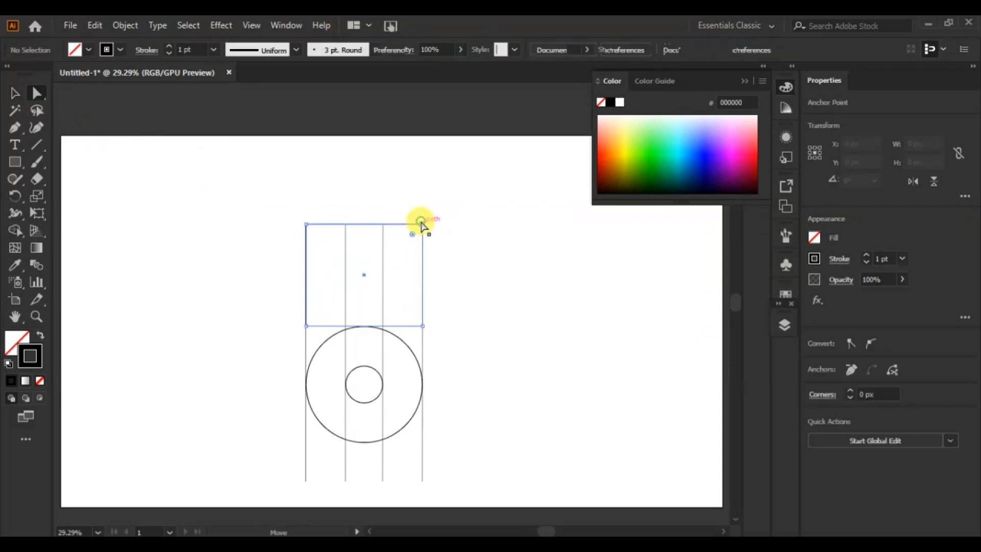
pyautogui.keyDown('shift'); pyautogui.click(423, 327); pyautogui.keyUp('shift')
pyautogui.moveTo(413, 316); pyautogui.dragTo(361, 271)
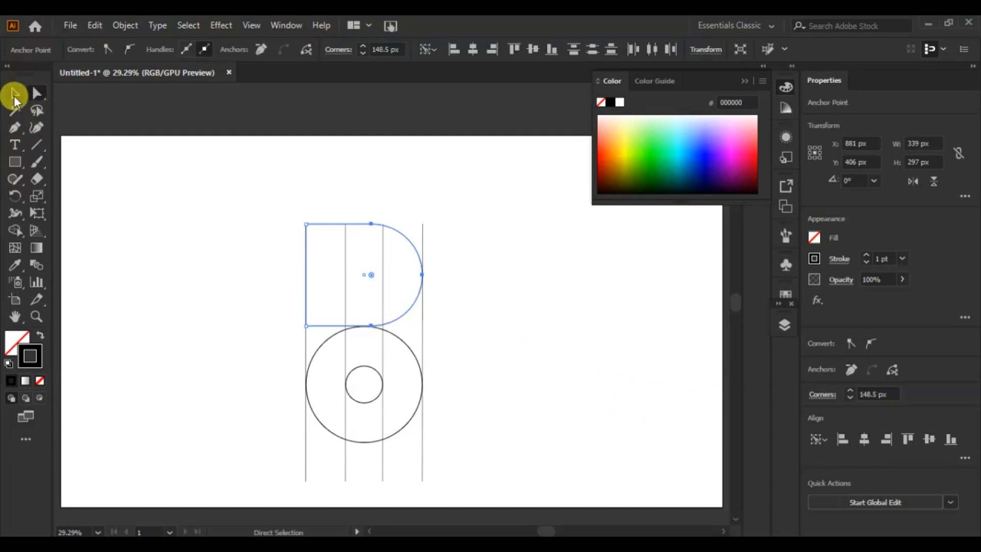
pyautogui.click(14, 97)
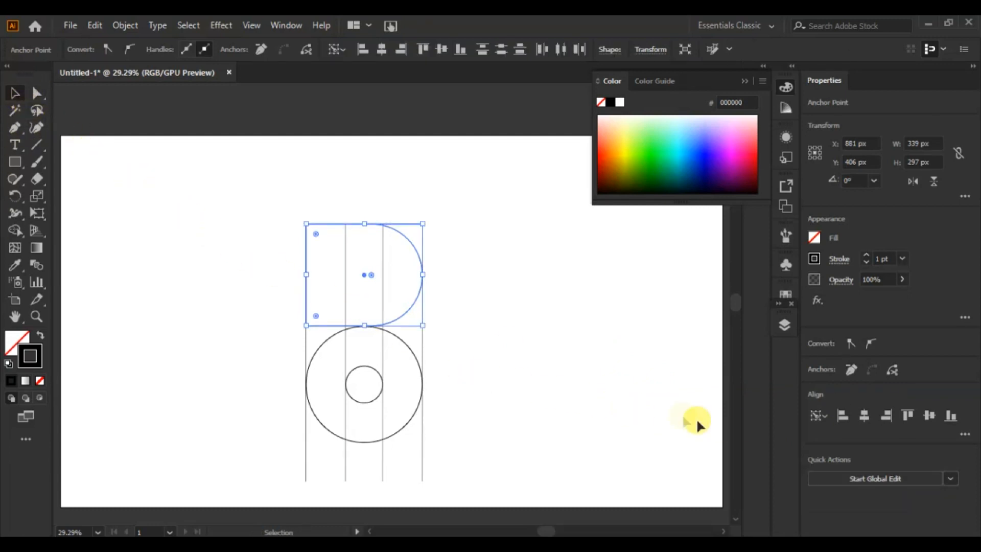
pyautogui.click(532, 329)
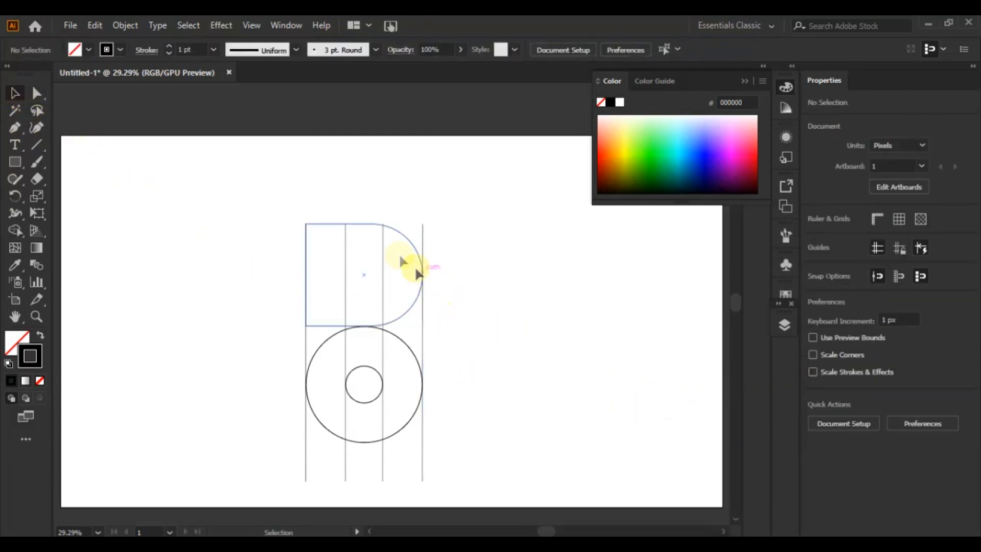
# Offset the D shape's path inward by -115 px with Miter joins
pyautogui.click(330, 225)
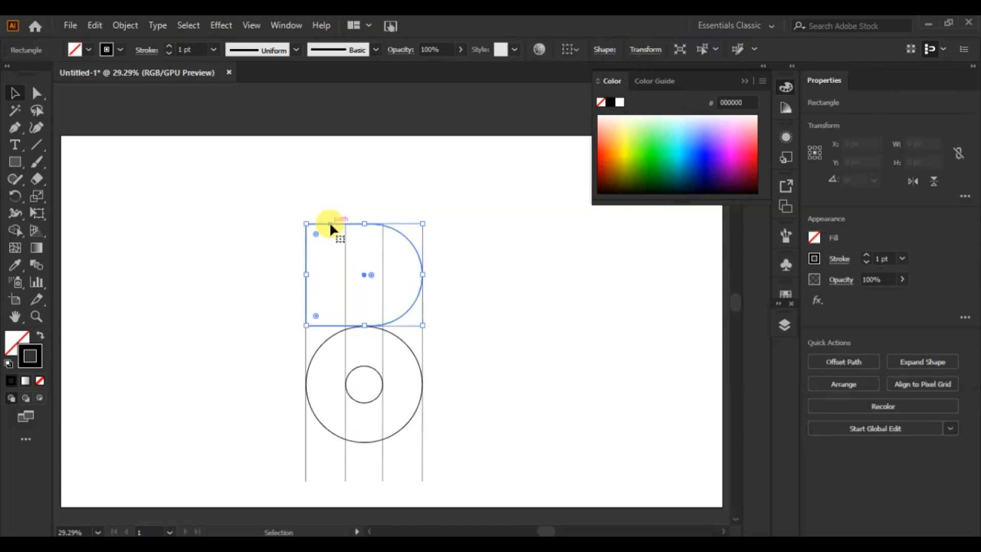
pyautogui.click(832, 363)
pyautogui.click(603, 322)
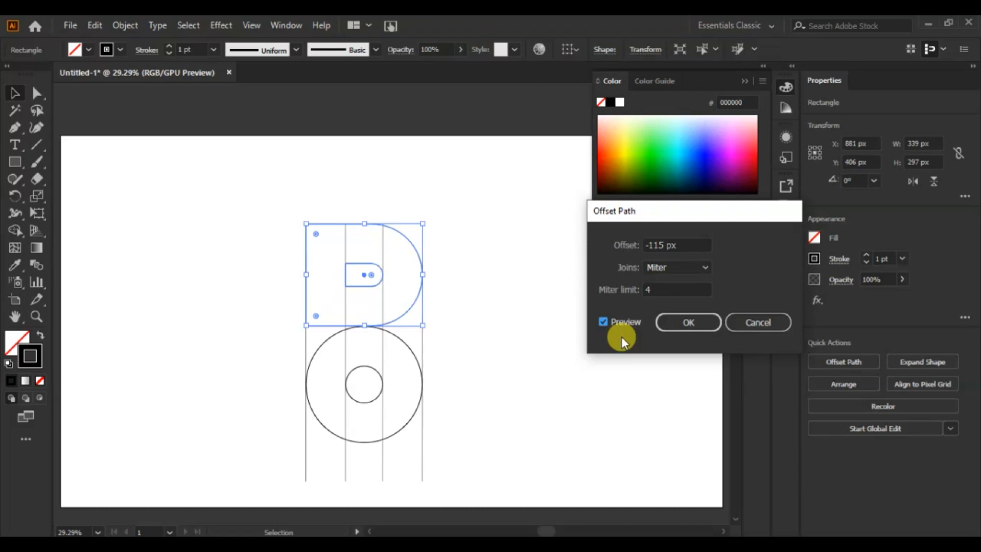
pyautogui.click(685, 327)
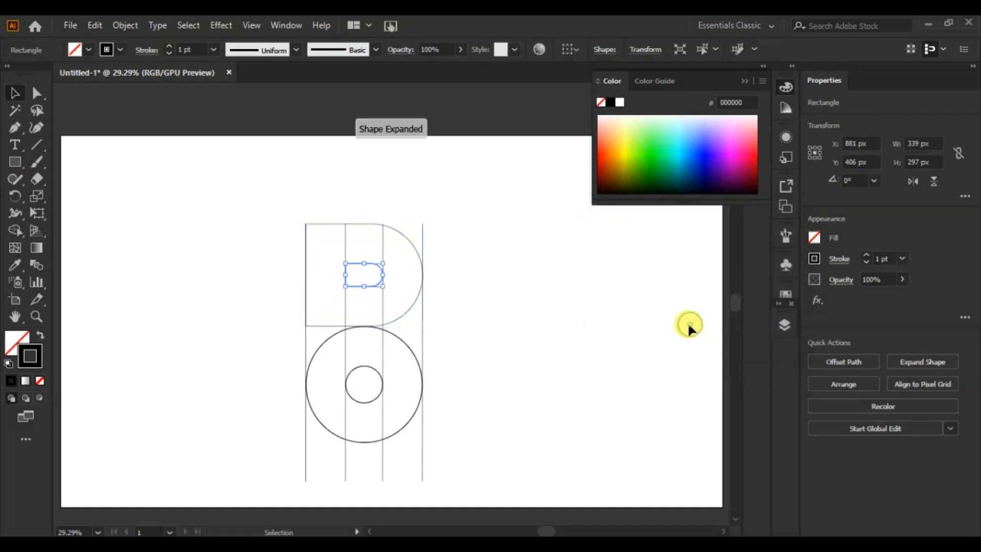
# Duplicate the outer and inner D shapes down to the right, aligning the copy's left edge with the third vertical line
pyautogui.keyDown('shift'); pyautogui.click(419, 284); pyautogui.keyUp('shift')
pyautogui.moveTo(362, 278); pyautogui.dragTo(444, 300)
pyautogui.press('alt')
pyautogui.press('Left')
pyautogui.press('Left')
pyautogui.press('Left')
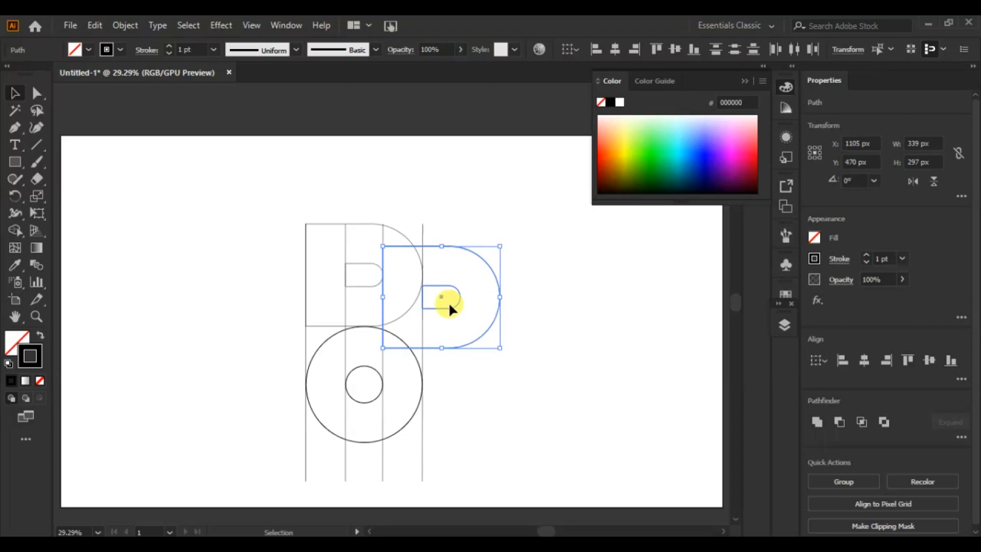
pyautogui.click(513, 403)
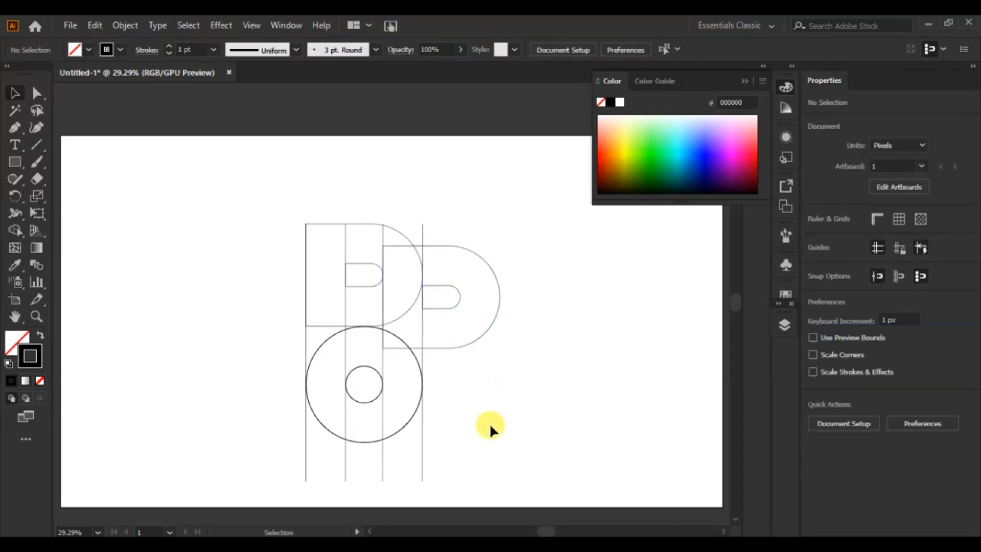
# Paste a copy of the small circle in front and enlarge it rightward until it touches the large circle's right edge
pyautogui.click(370, 401)
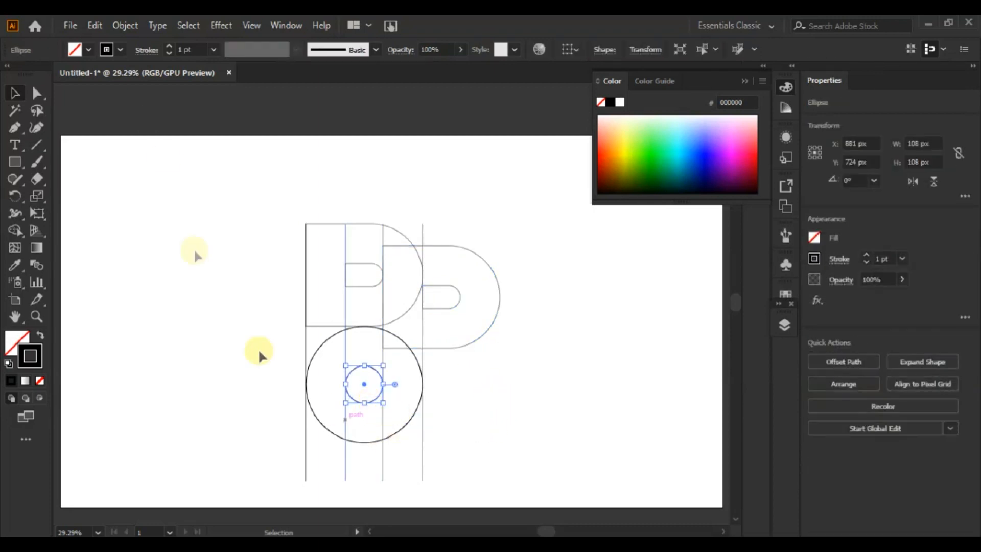
pyautogui.click(97, 25)
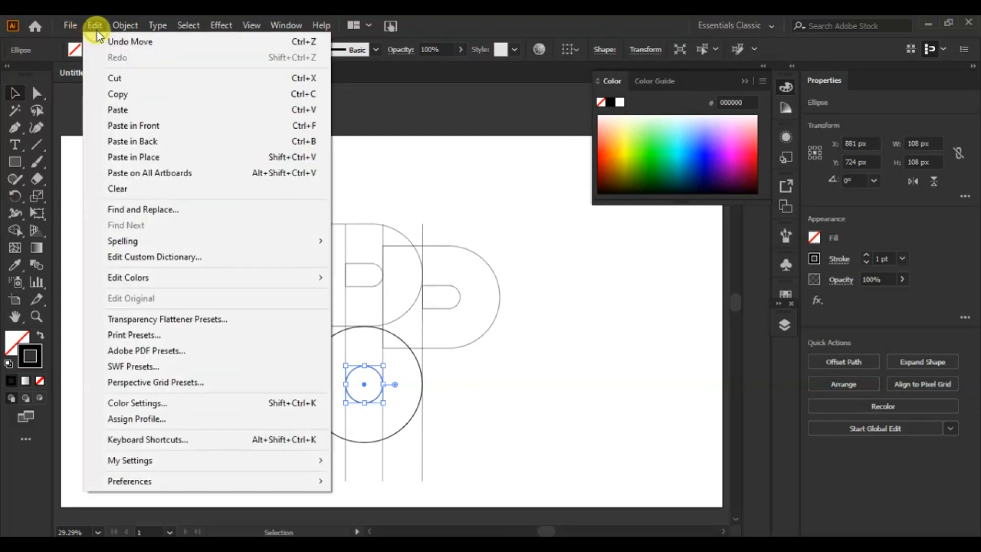
pyautogui.click(125, 94)
pyautogui.click(94, 26)
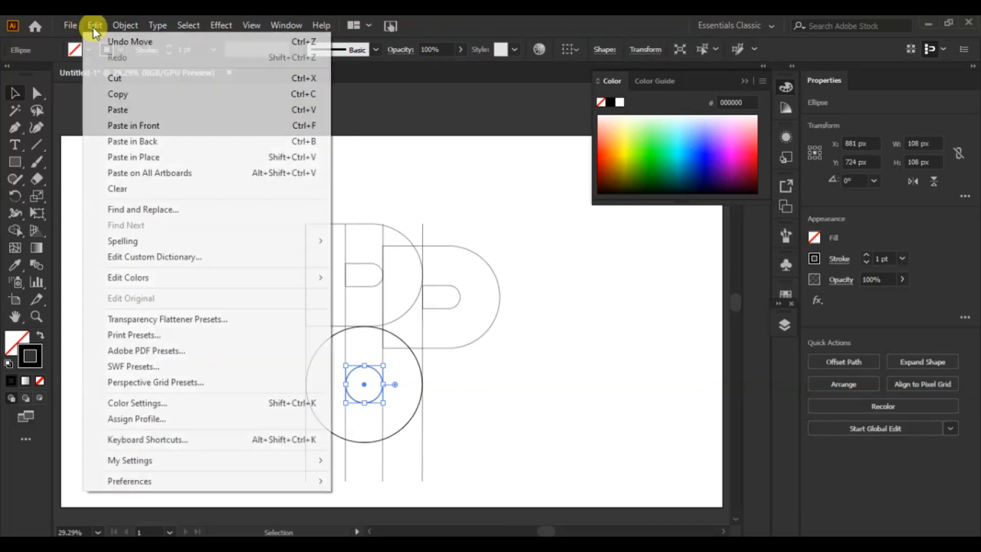
pyautogui.click(143, 127)
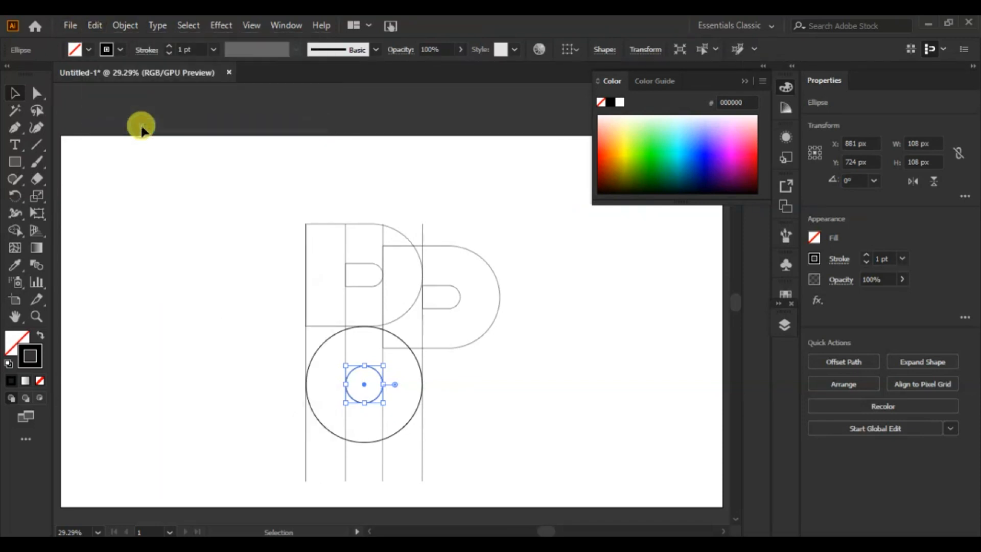
pyautogui.moveTo(386, 383); pyautogui.dragTo(422, 384)
# Paste another copy of the small circle in front and enlarge it leftward to about 223 px, touching the large circle's left edge
pyautogui.click(371, 367)
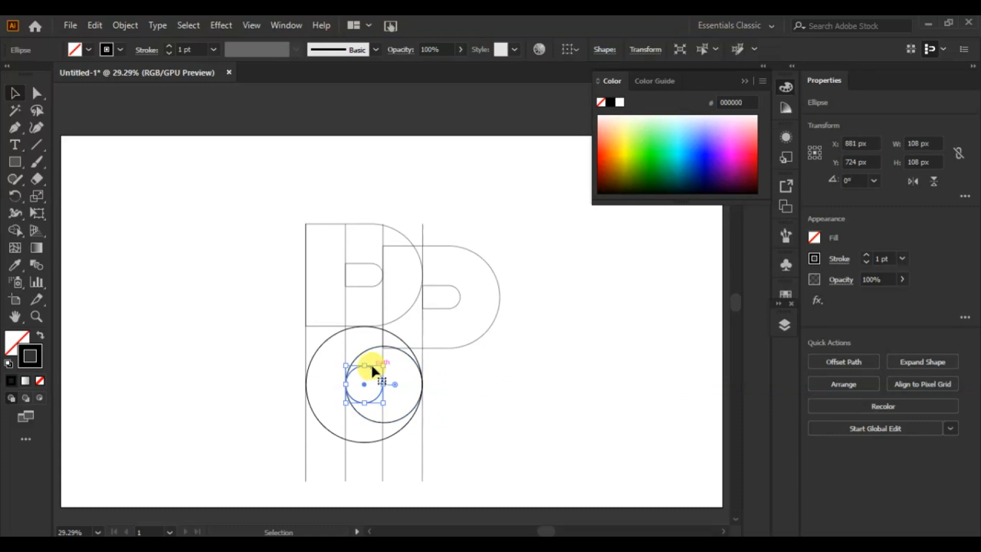
pyautogui.click(95, 25)
pyautogui.click(128, 95)
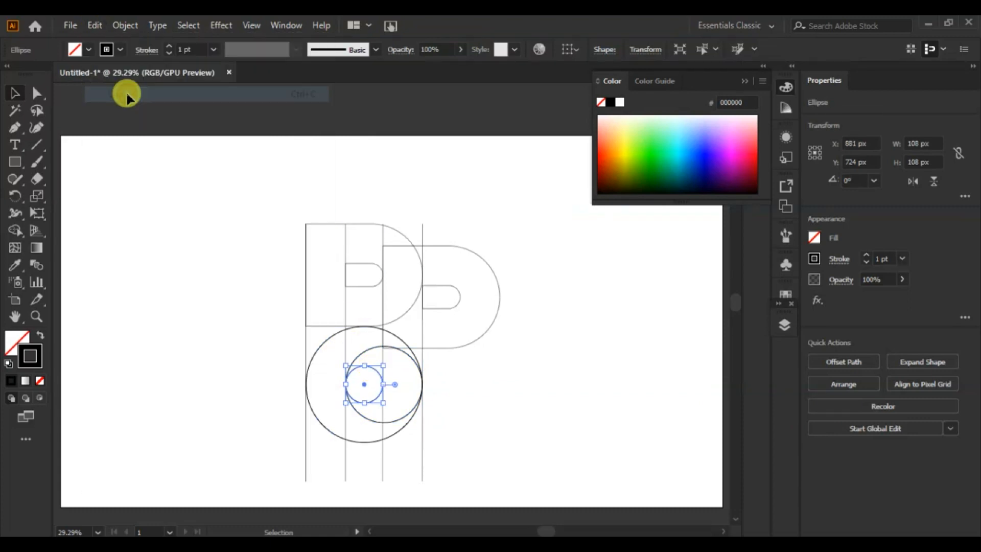
pyautogui.click(97, 26)
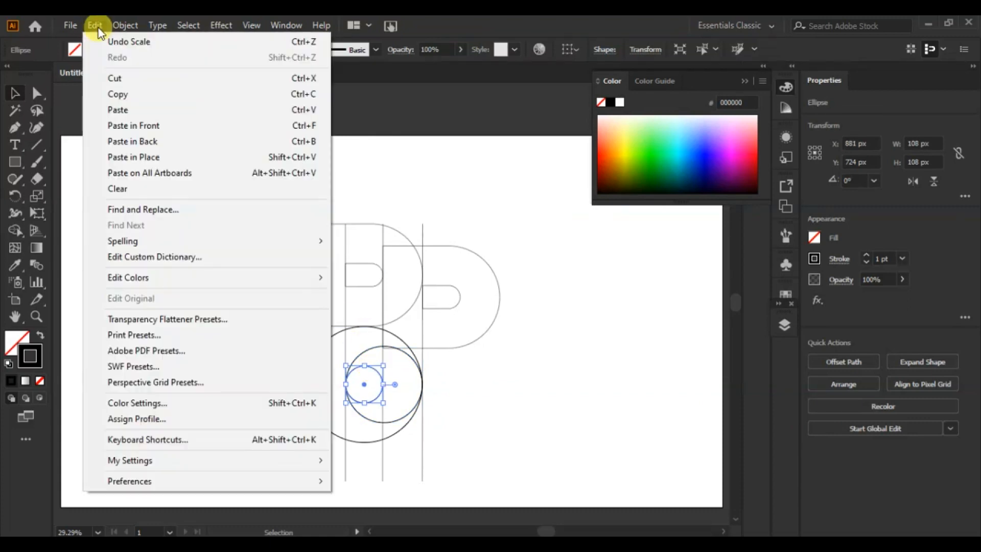
pyautogui.click(128, 126)
pyautogui.moveTo(344, 385); pyautogui.dragTo(301, 374)
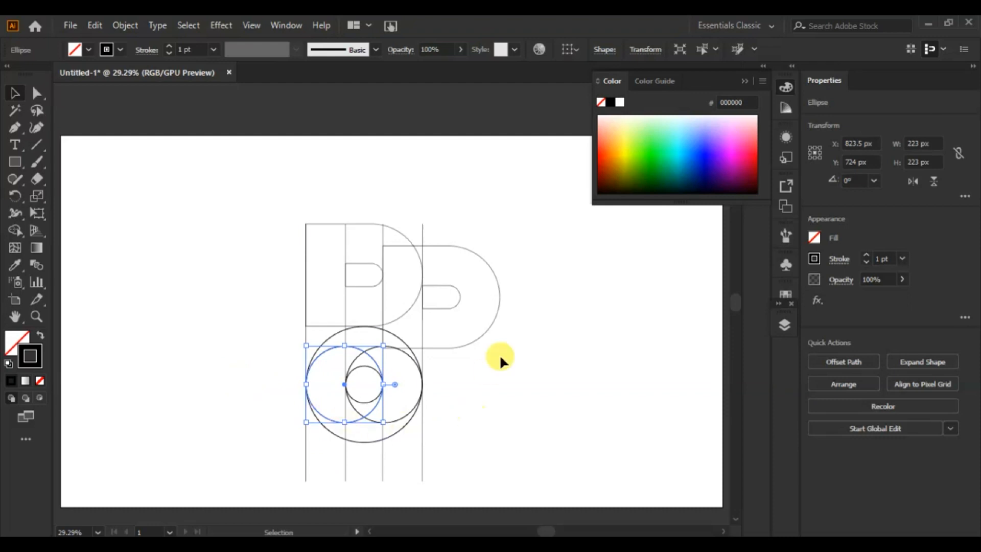
# Select all the artwork, merge the first D, its stem and the lower hook with Shape Builder, and fill the merged shape black
pyautogui.moveTo(522, 217); pyautogui.dragTo(237, 475)
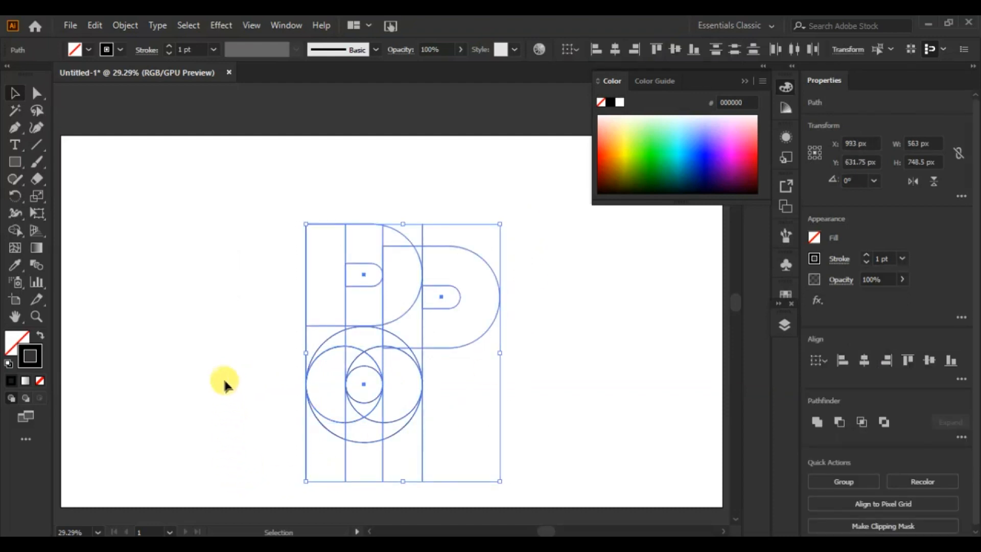
pyautogui.click(15, 230)
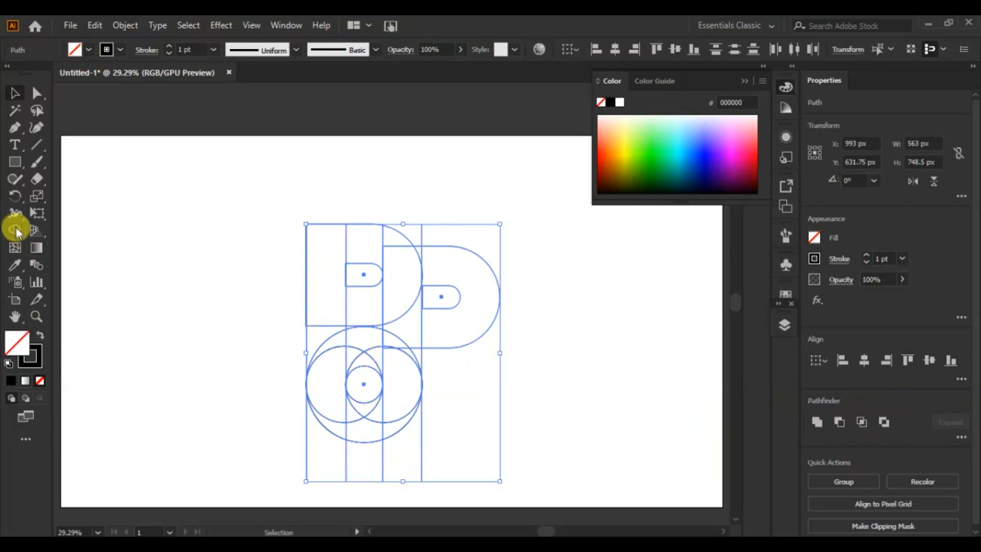
pyautogui.moveTo(323, 258); pyautogui.dragTo(391, 244)
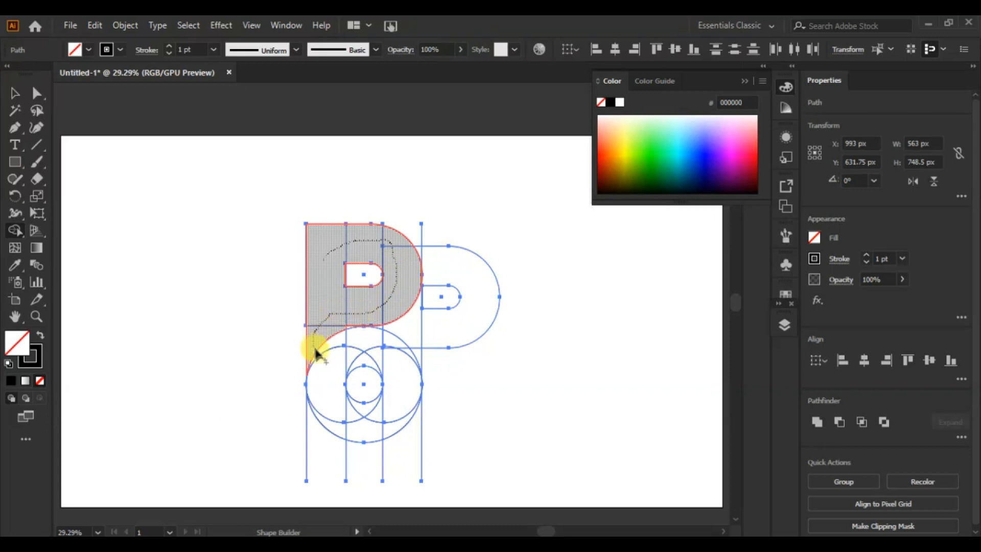
pyautogui.moveTo(315, 349); pyautogui.dragTo(328, 348)
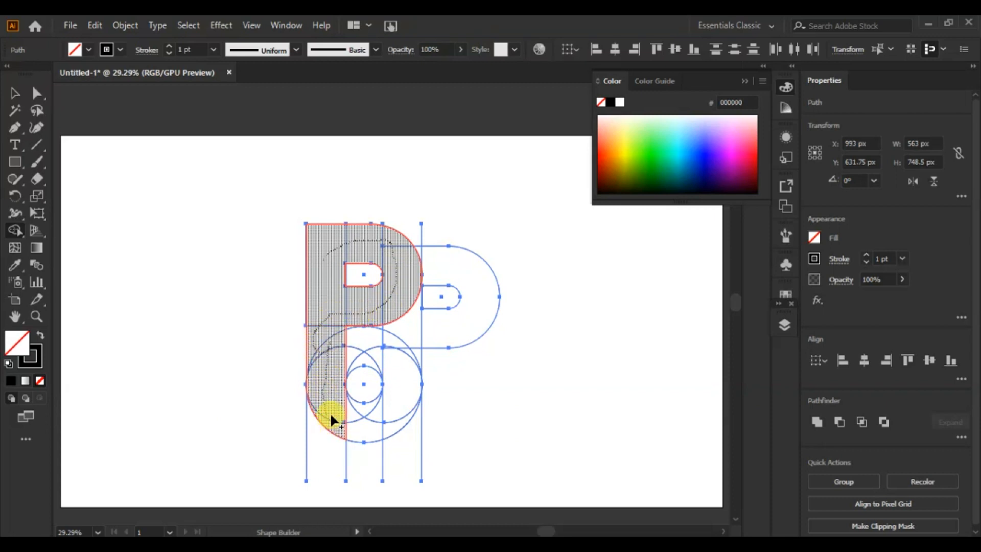
pyautogui.moveTo(348, 420); pyautogui.dragTo(382, 425)
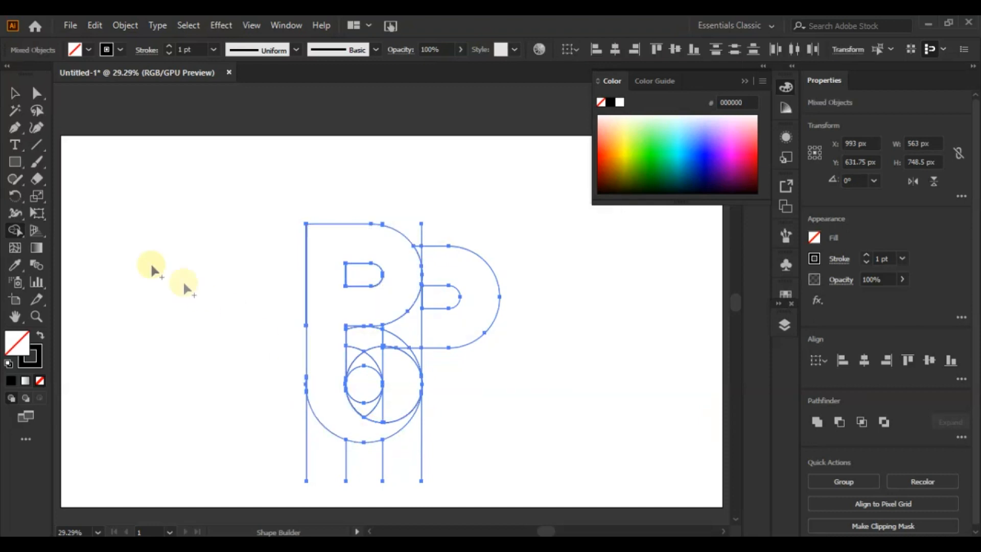
pyautogui.click(42, 335)
pyautogui.click(316, 309)
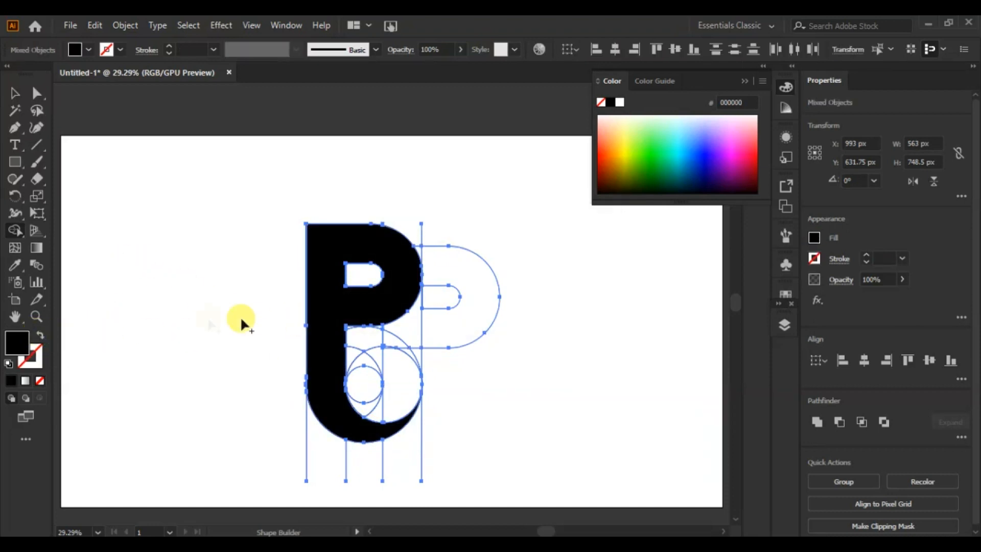
# Set the fill to gray 999999 and merge the second D, its stem and the inner lower curve with Shape Builder
pyautogui.click(85, 50)
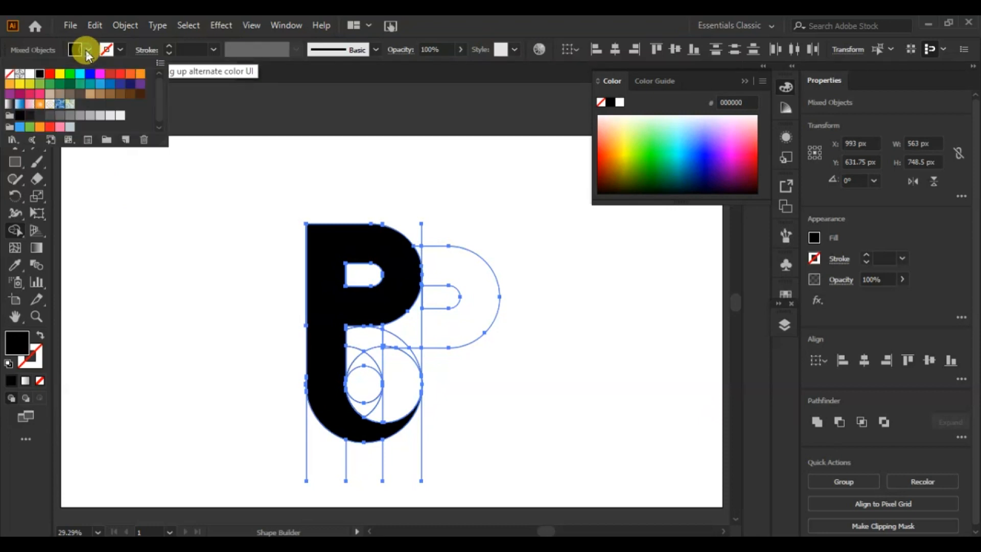
pyautogui.click(80, 118)
pyautogui.click(431, 256)
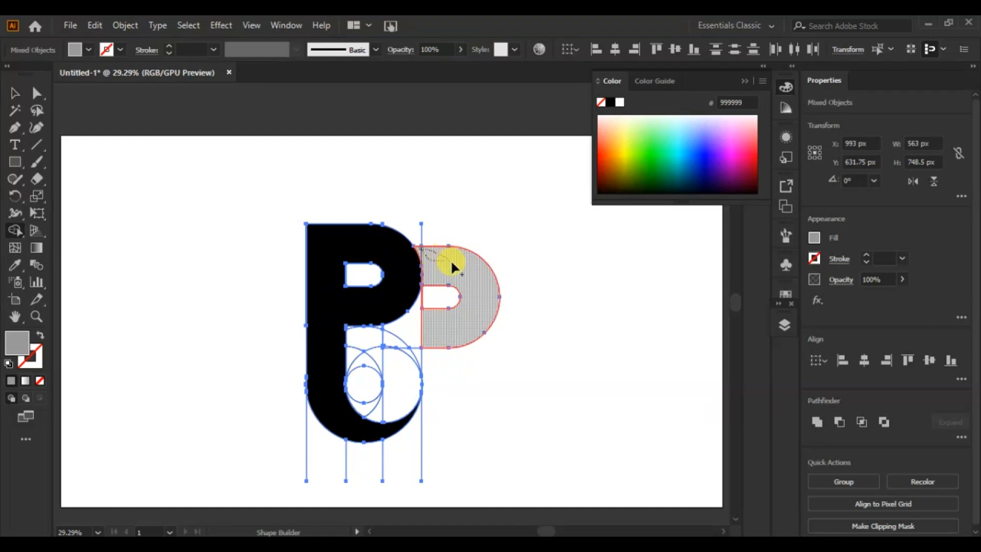
pyautogui.moveTo(441, 328)
pyautogui.mouseDown()
pyautogui.moveTo(397, 342)
pyautogui.moveTo(415, 378)
pyautogui.mouseUp()
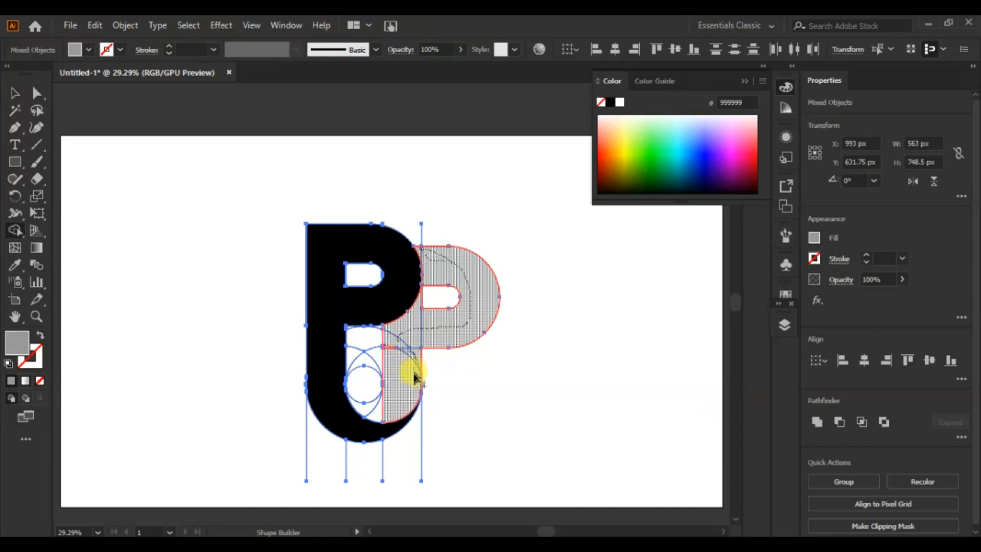
pyautogui.moveTo(395, 411)
pyautogui.mouseDown()
pyautogui.moveTo(371, 416)
pyautogui.moveTo(383, 401)
pyautogui.mouseUp()
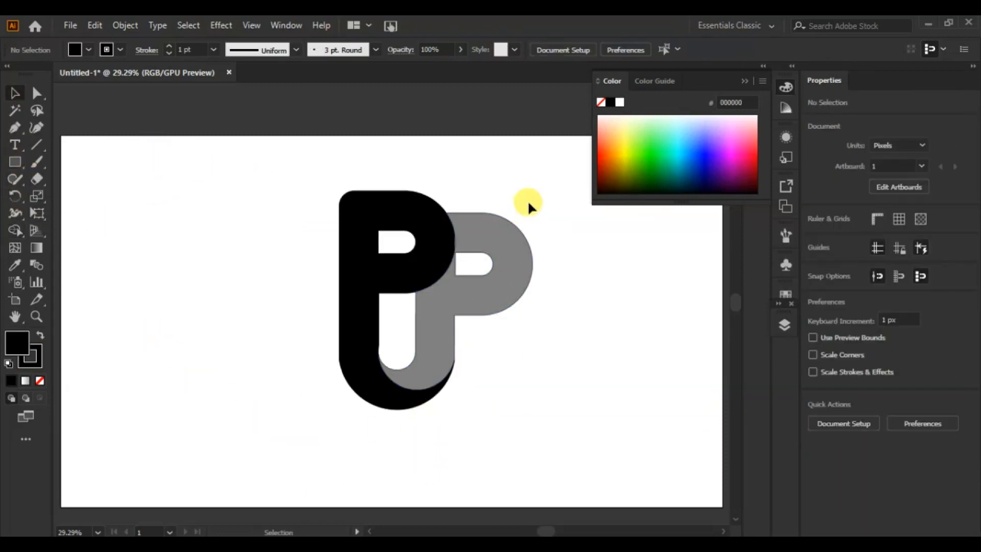
# Select both letter shapes and remove their stroke
pyautogui.click(335, 388)
pyautogui.click(38, 361)
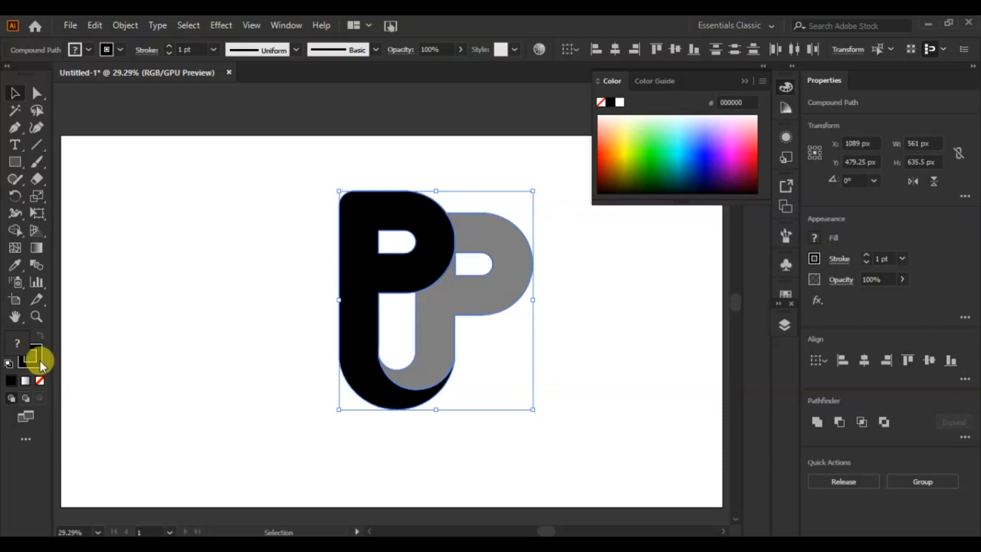
pyautogui.click(40, 382)
pyautogui.click(170, 412)
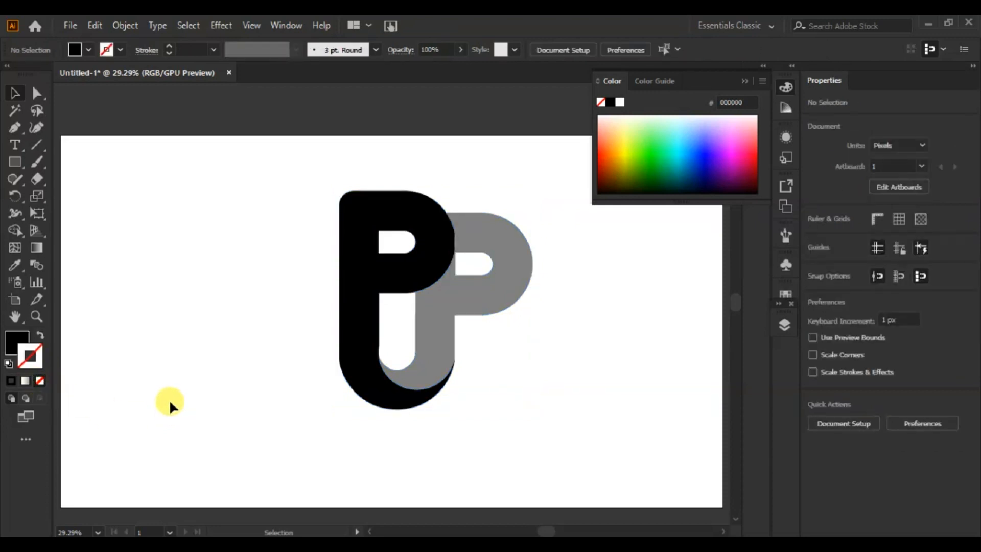
# Fill the black front letter with the white-to-gray linear gradient
pyautogui.click(351, 313)
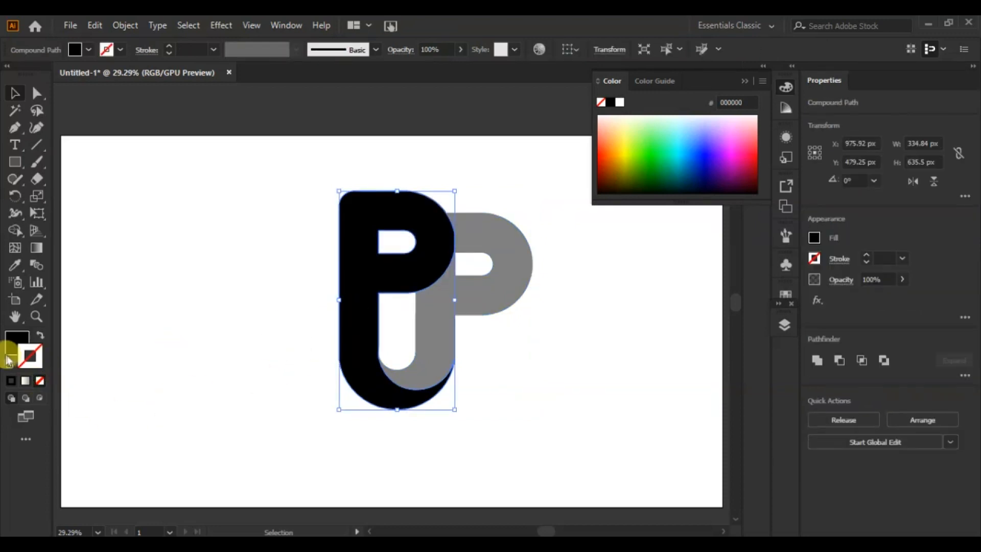
pyautogui.click(11, 347)
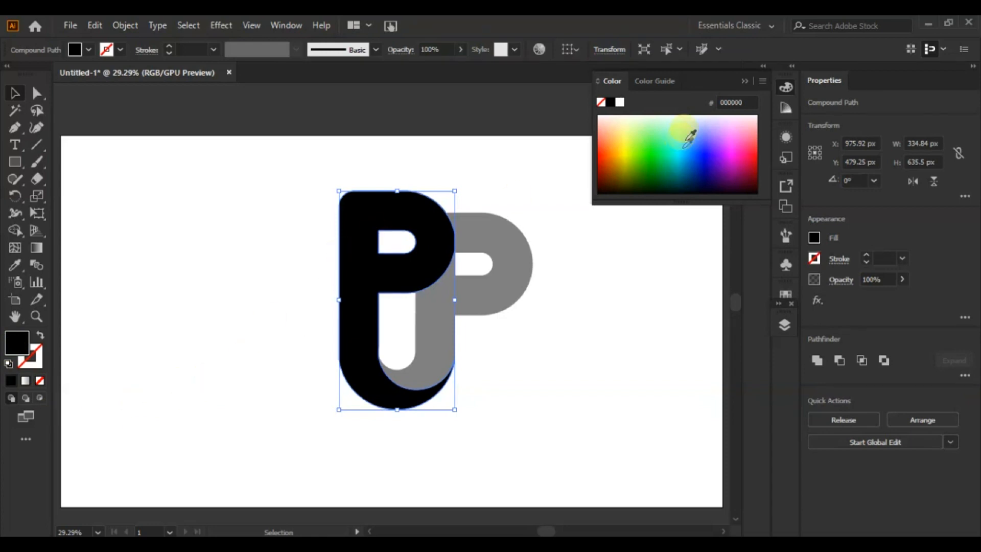
pyautogui.click(745, 82)
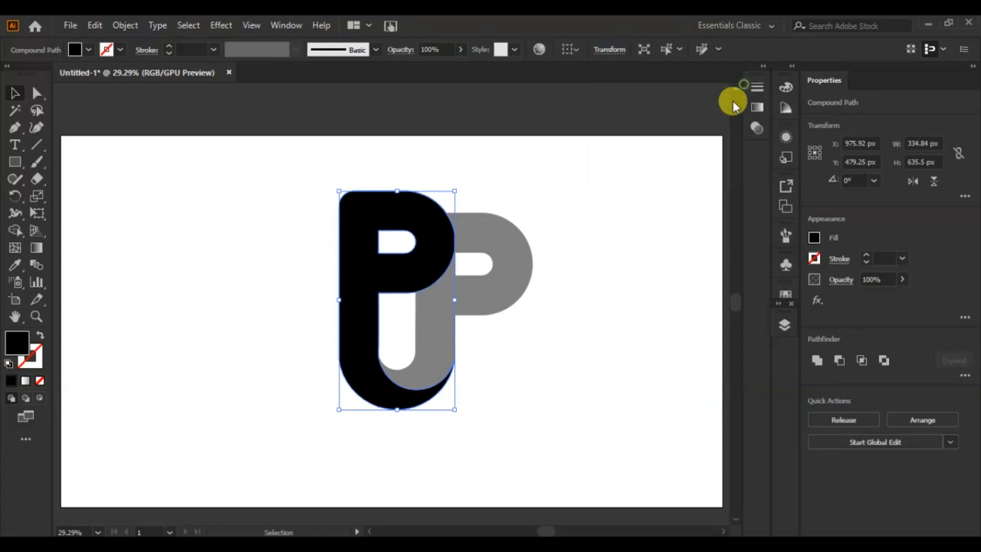
pyautogui.click(759, 108)
pyautogui.click(606, 105)
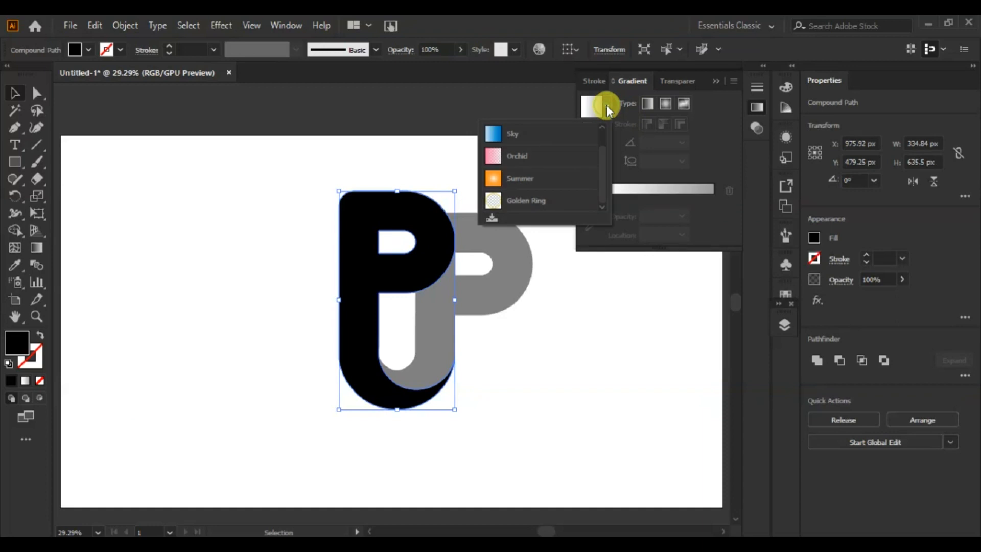
pyautogui.click(592, 105)
pyautogui.click(592, 109)
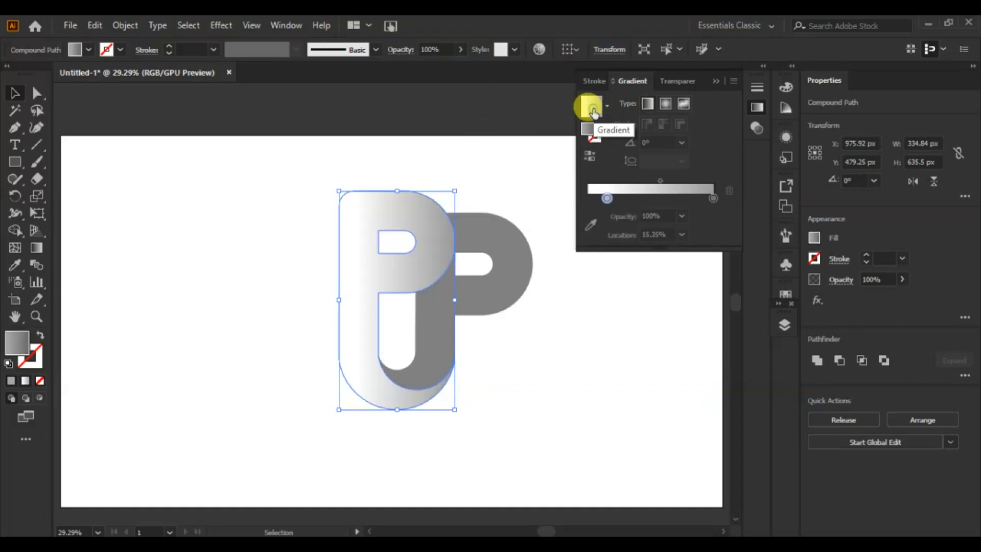
# Recolor the front letter's gradient with cyan at the end stop and medium blue at the start stop
pyautogui.click(36, 248)
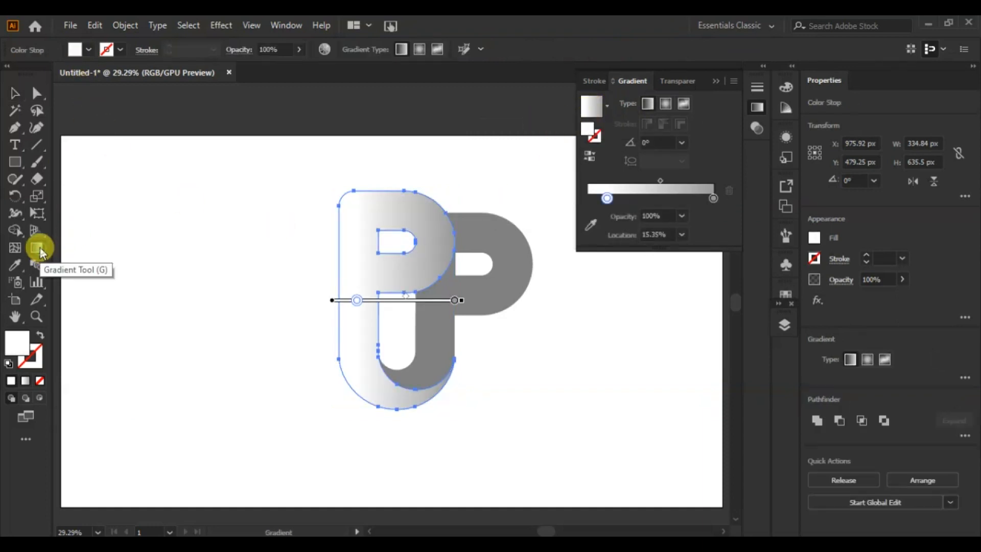
pyautogui.doubleClick(454, 301)
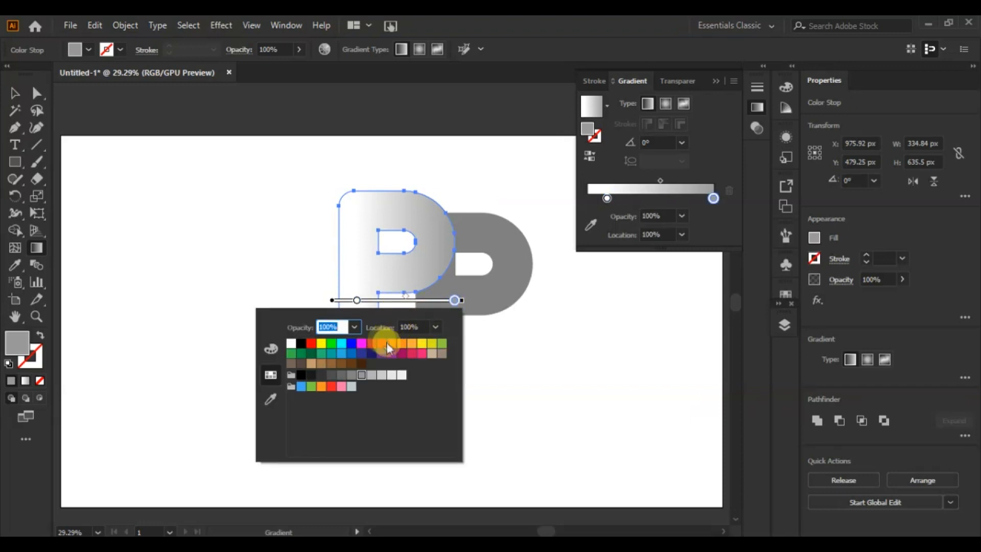
pyautogui.click(341, 344)
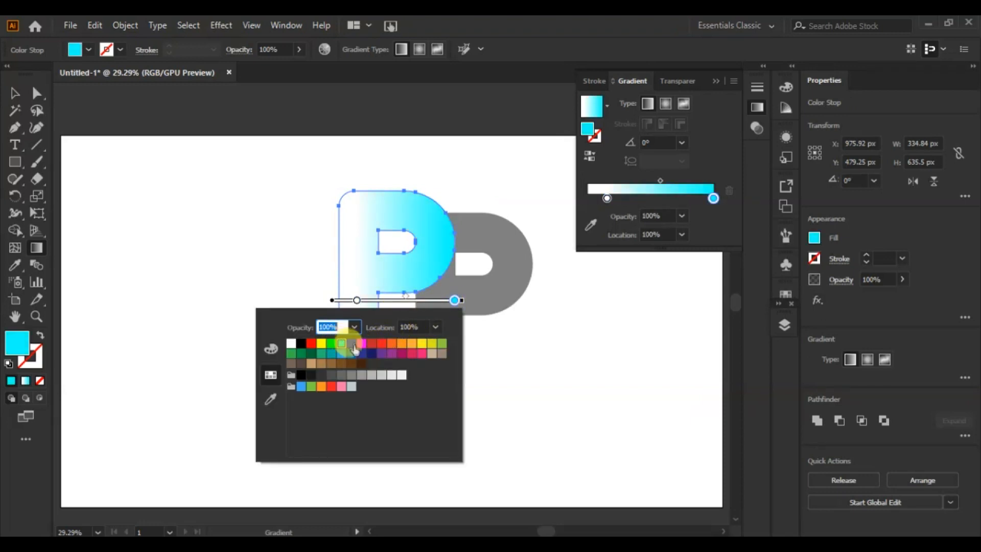
pyautogui.click(358, 303)
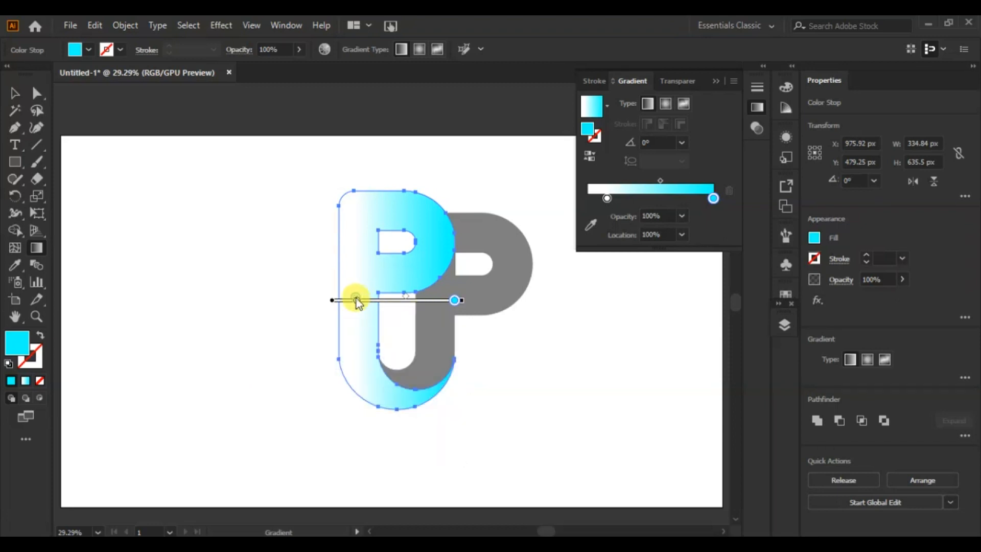
pyautogui.doubleClick(357, 301)
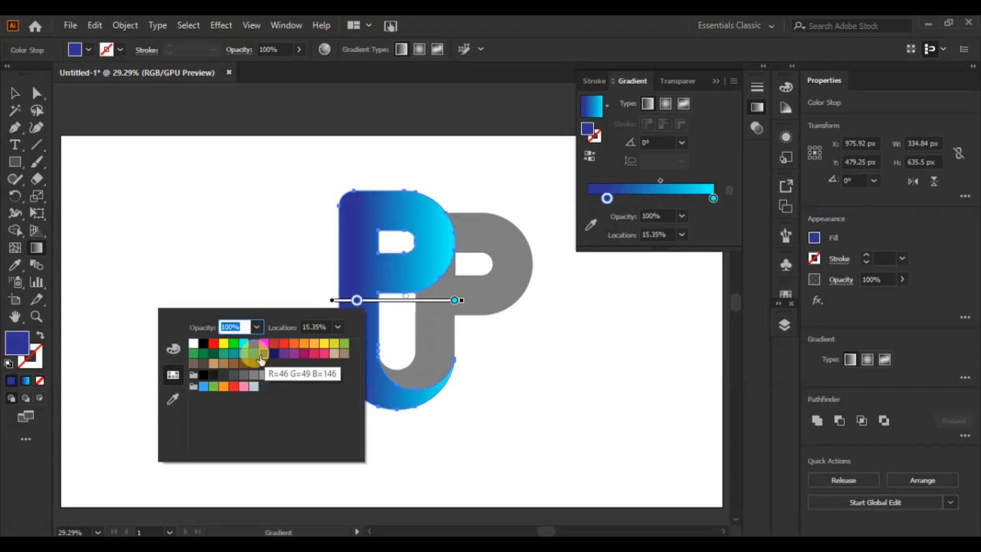
pyautogui.click(244, 355)
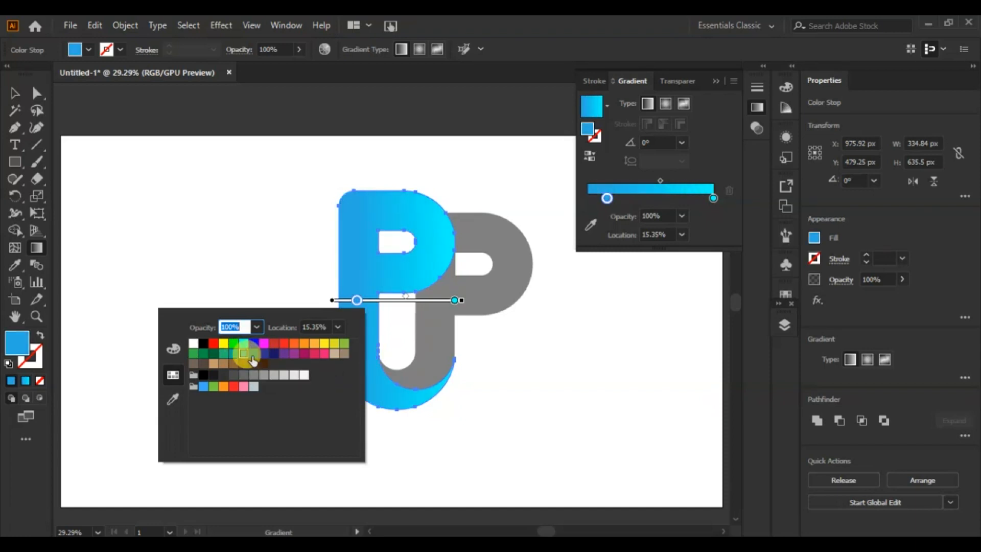
pyautogui.click(253, 355)
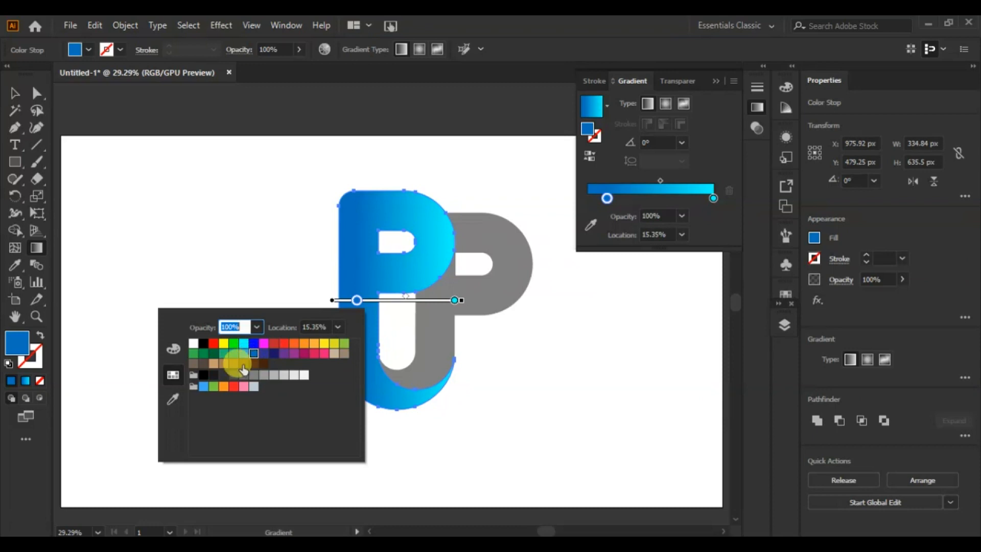
pyautogui.click(265, 268)
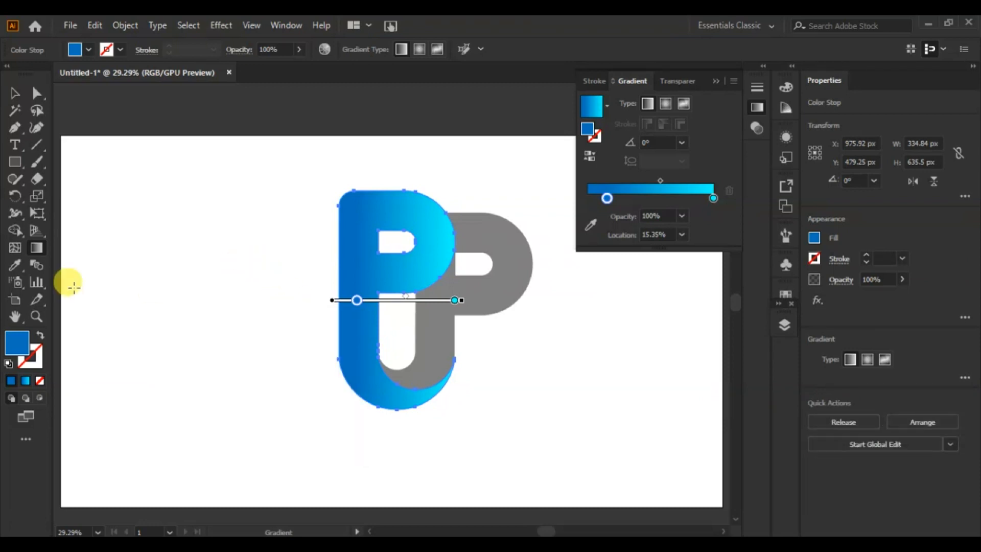
# Redraw the front letter's gradient vertically with cyan at the top, and move the blue stop down to location 0%
pyautogui.moveTo(374, 170)
pyautogui.mouseDown()
pyautogui.moveTo(381, 407)
pyautogui.moveTo(358, 200)
pyautogui.mouseUp()
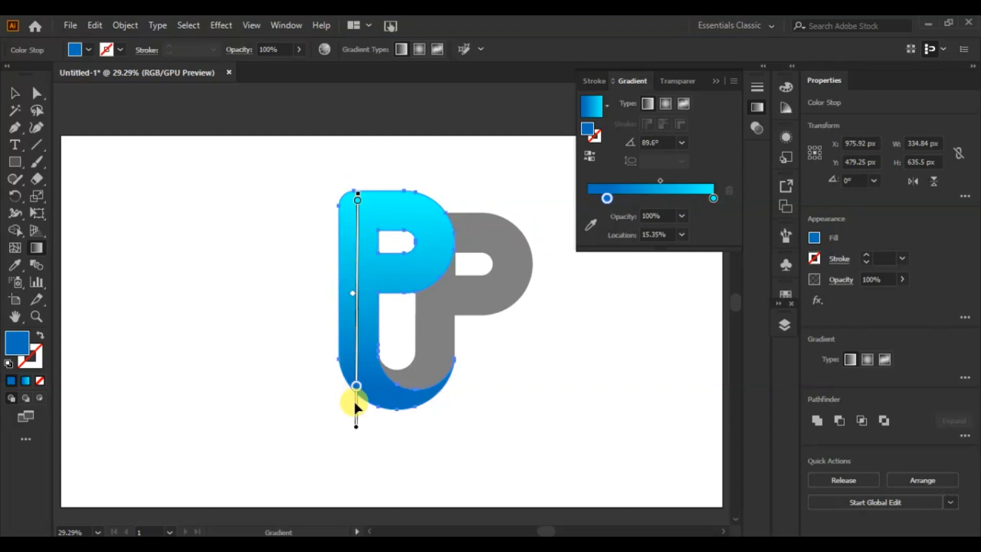
pyautogui.moveTo(358, 387); pyautogui.dragTo(358, 420)
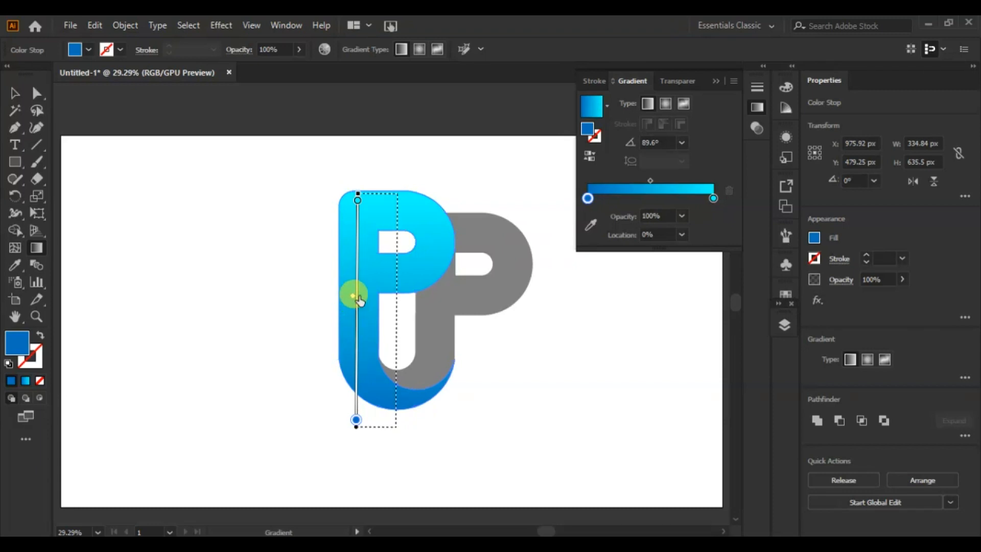
pyautogui.moveTo(357, 296); pyautogui.dragTo(357, 296)
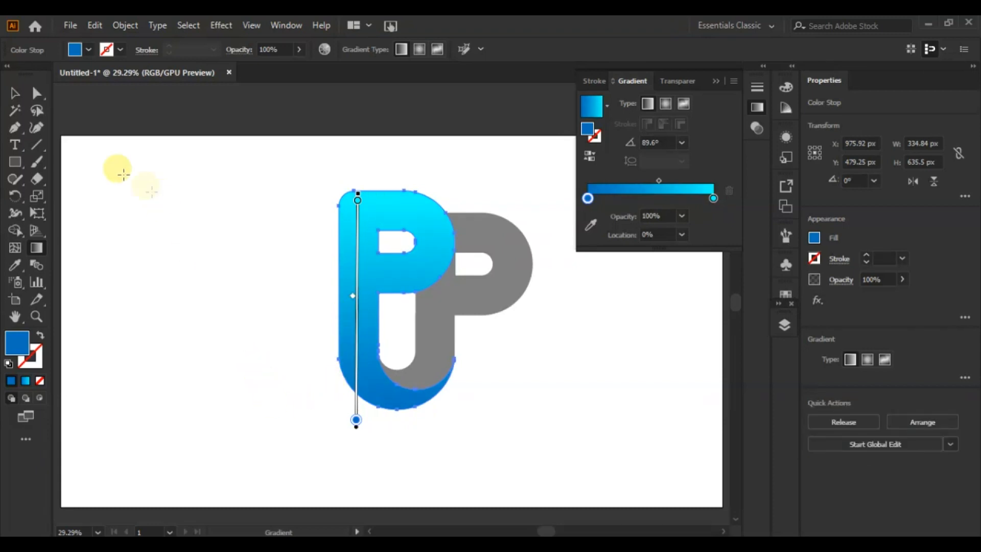
pyautogui.click(20, 100)
pyautogui.click(131, 245)
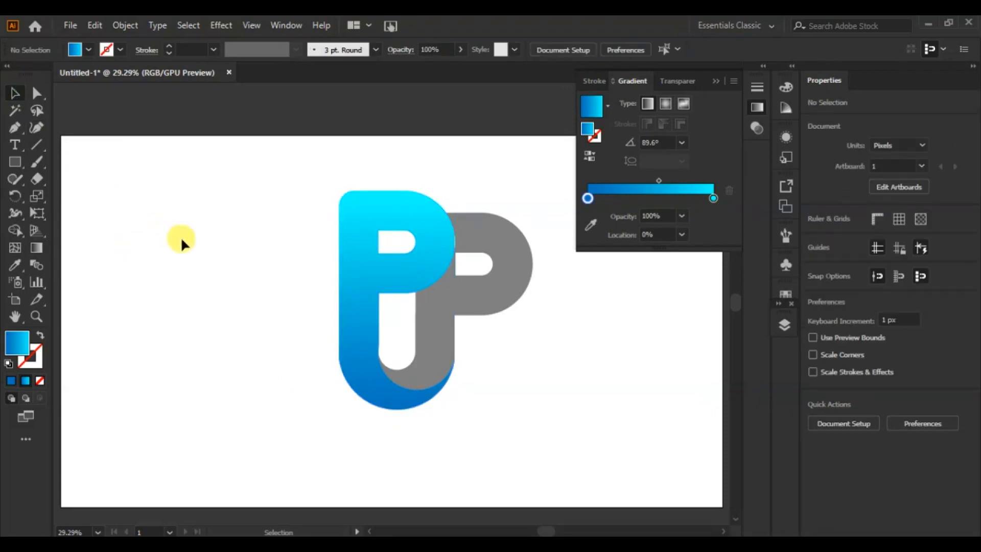
# Apply the linear gradient to the gray rear letter and redraw it diagonally from its top to the lower curve at -108.3°
pyautogui.click(440, 351)
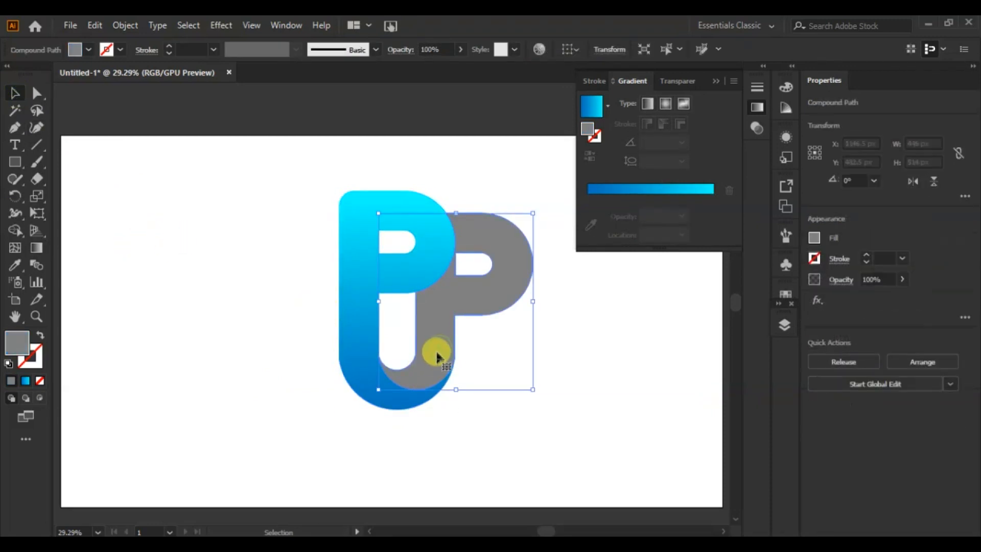
pyautogui.click(647, 104)
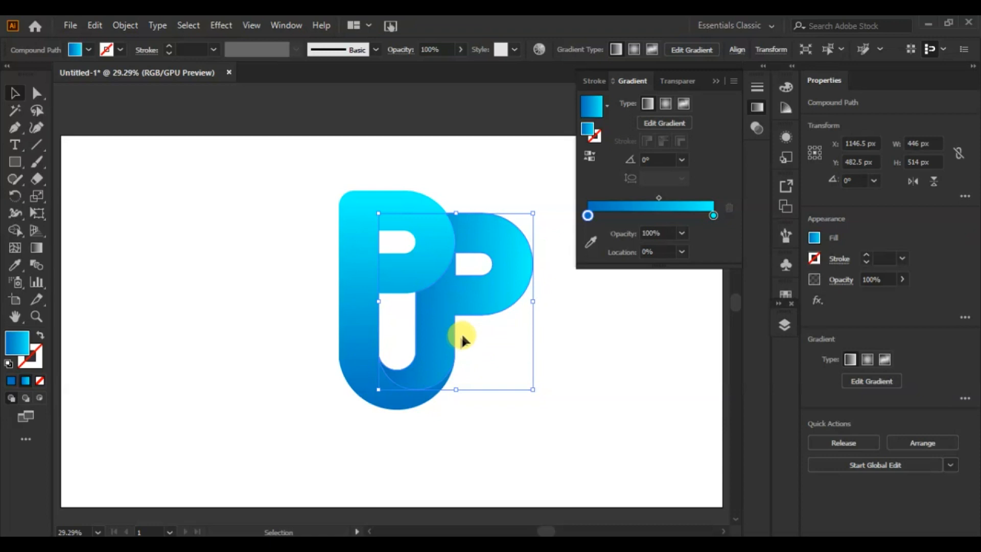
pyautogui.click(660, 122)
pyautogui.moveTo(459, 199)
pyautogui.mouseDown()
pyautogui.moveTo(456, 314)
pyautogui.moveTo(428, 377)
pyautogui.moveTo(396, 388)
pyautogui.moveTo(402, 396)
pyautogui.mouseUp()
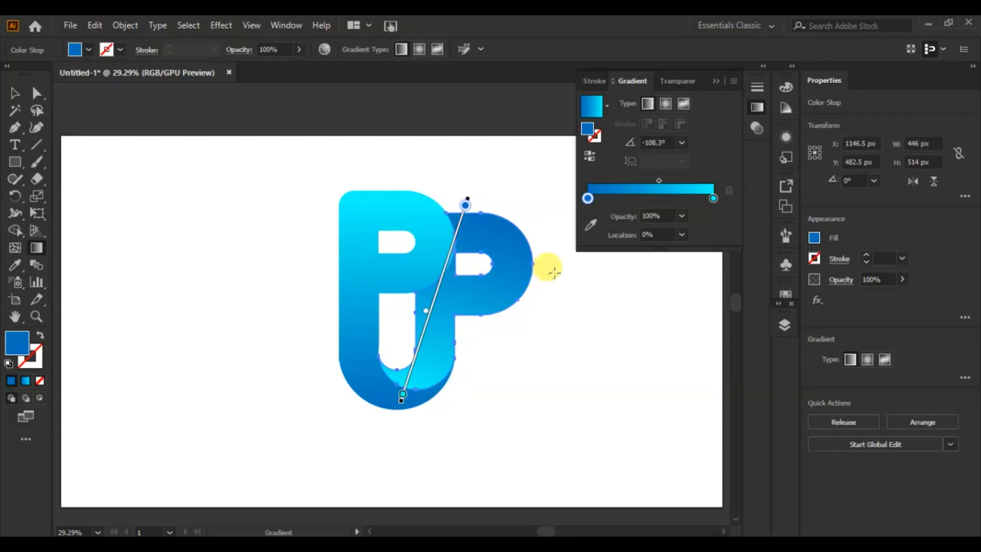
# Recolor the rear letter's gradient with a dark gray start stop and a light gray end stop
pyautogui.doubleClick(465, 206)
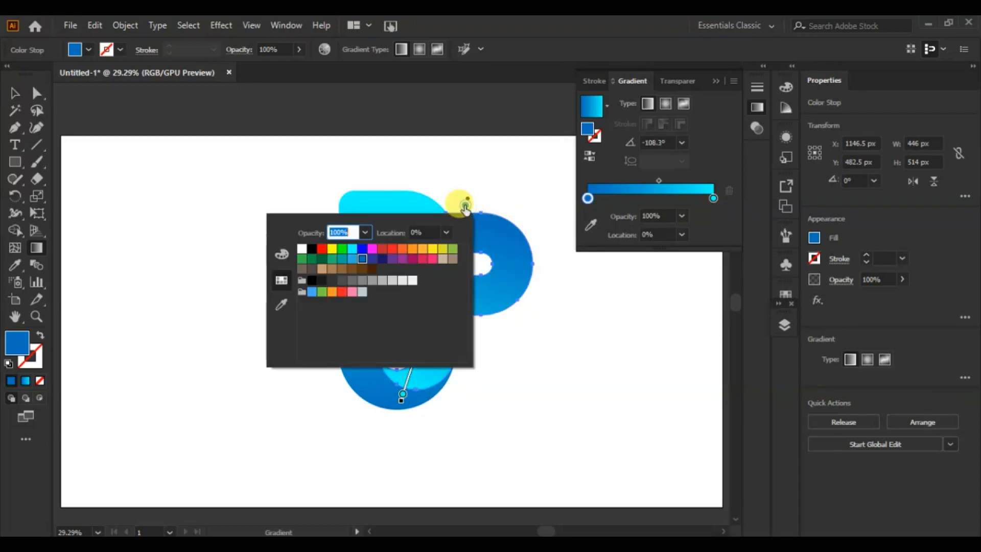
pyautogui.click(352, 280)
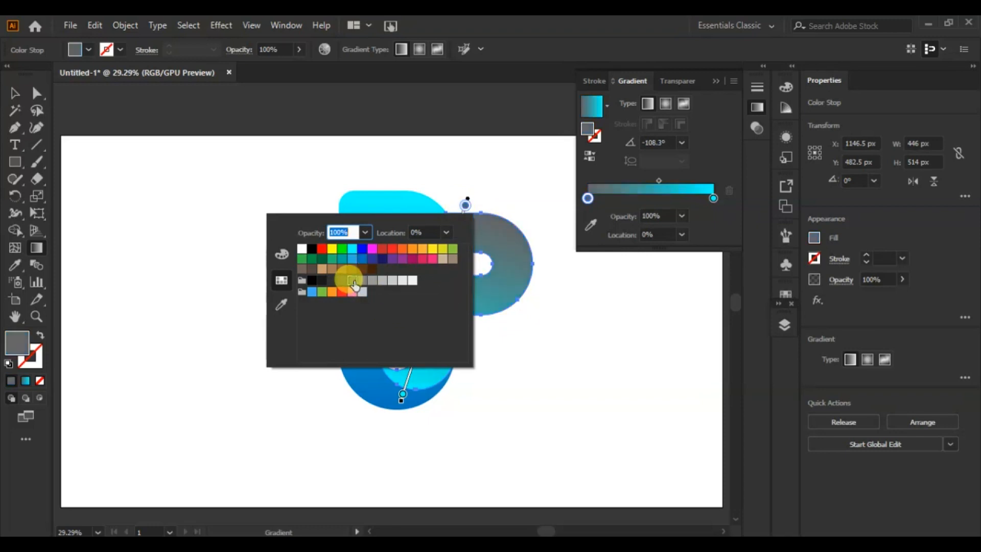
pyautogui.click(401, 394)
pyautogui.doubleClick(402, 394)
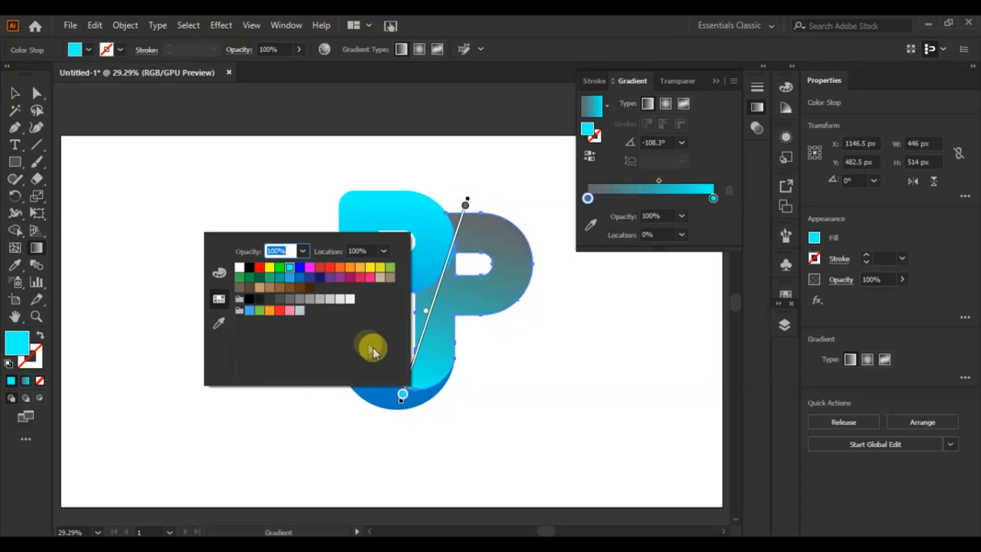
pyautogui.click(339, 300)
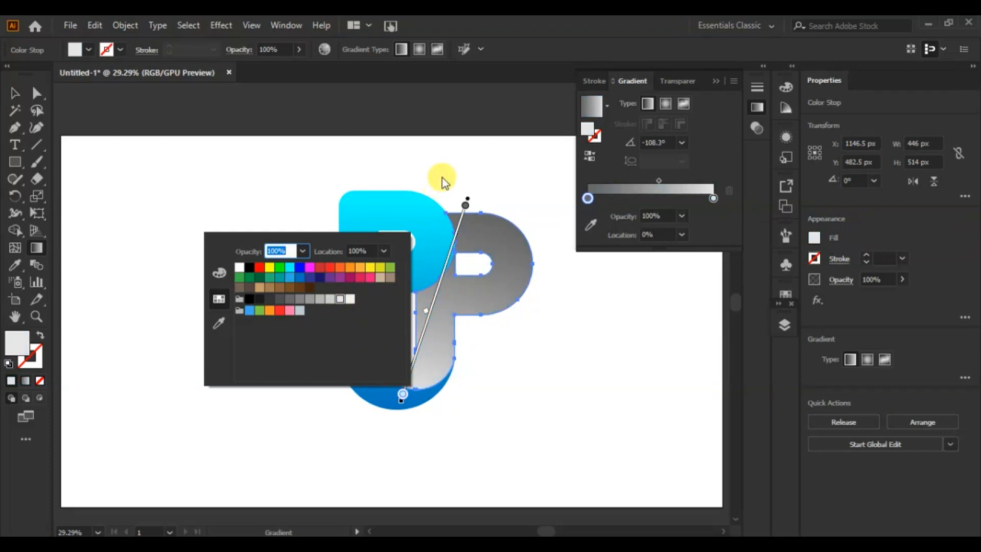
# Change the rear letter's gradient to a medium gray start stop and the lightest gray swatch at the end stop
pyautogui.click(465, 205)
pyautogui.doubleClick(465, 205)
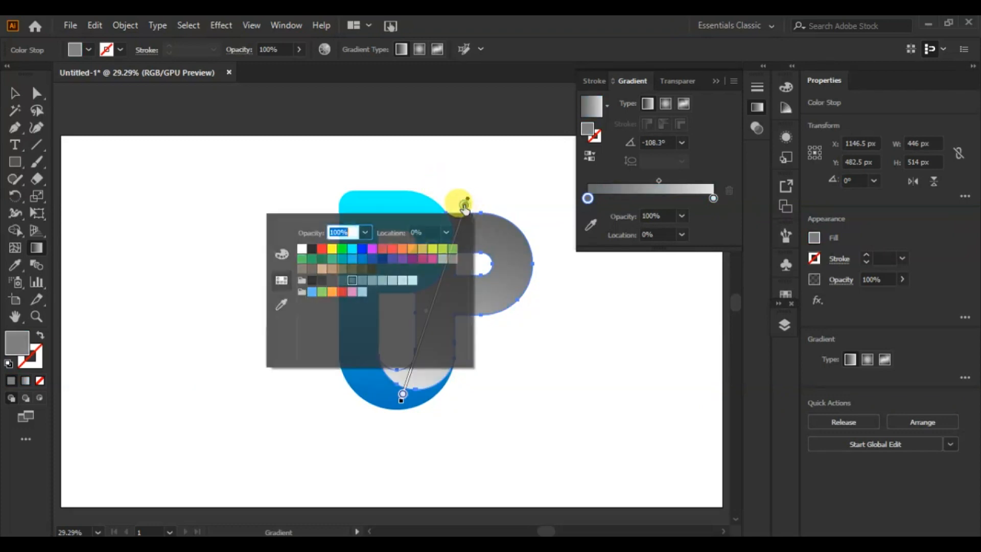
pyautogui.click(363, 284)
pyautogui.click(371, 284)
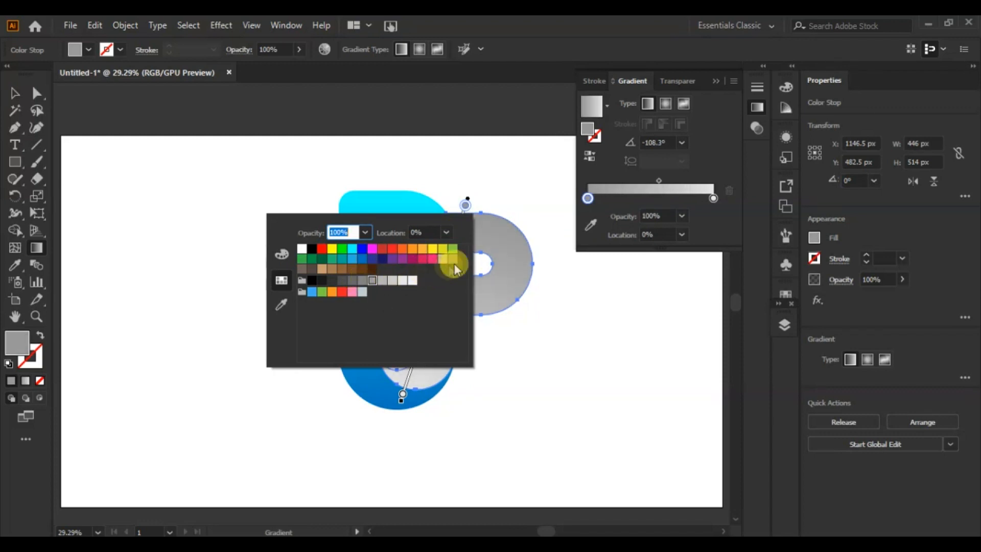
pyautogui.click(402, 399)
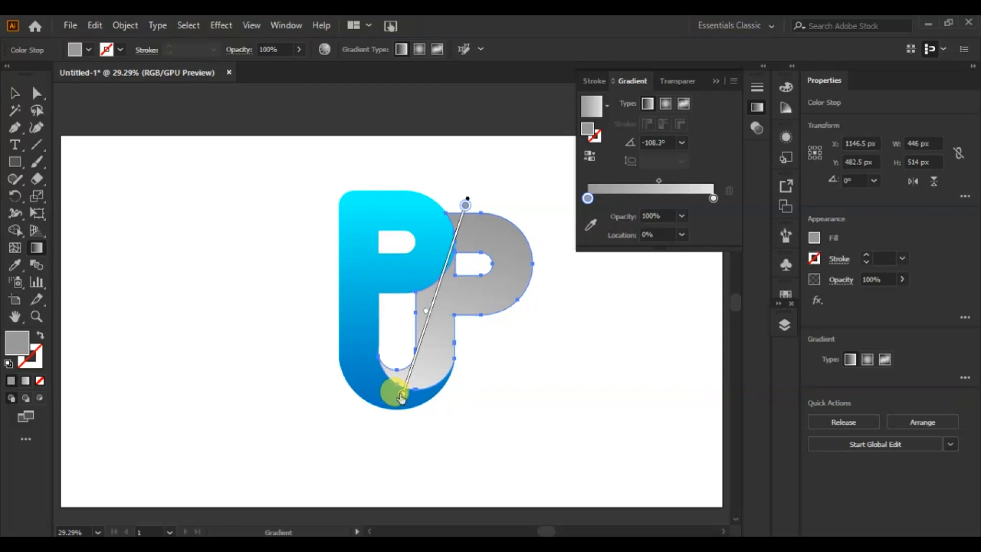
pyautogui.doubleClick(402, 395)
pyautogui.click(351, 299)
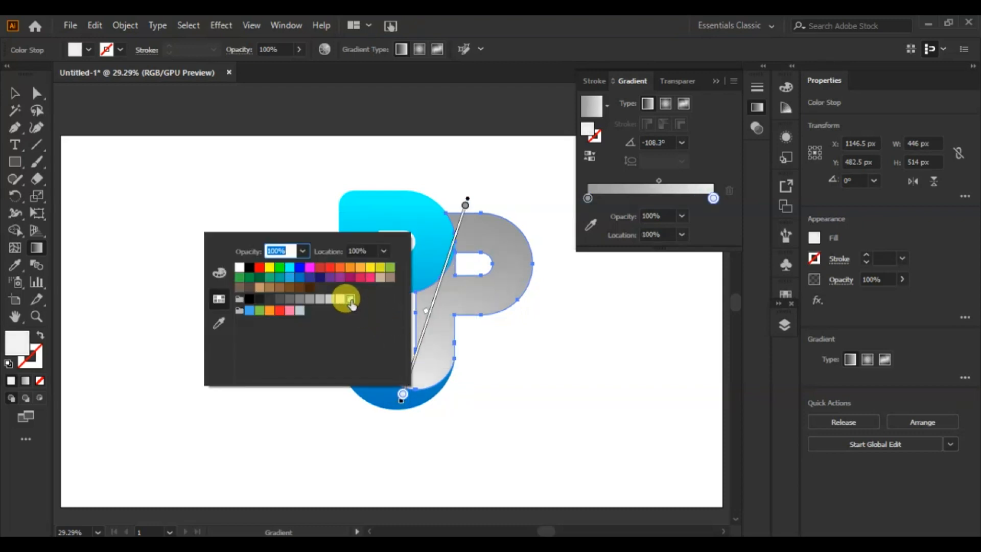
pyautogui.click(559, 344)
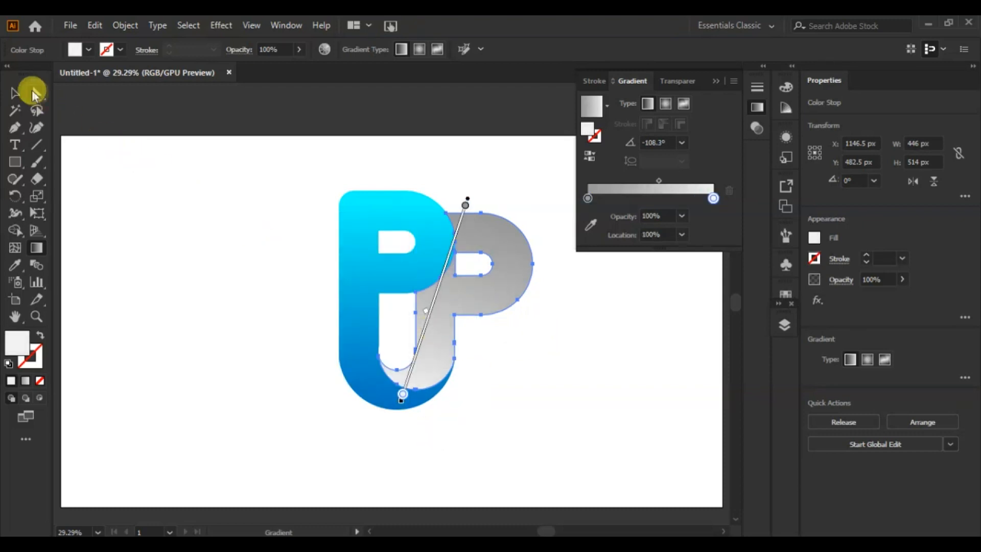
# Deselect the rear letter and draw a circle about 397 px across in the empty area beside the logo's lower left
pyautogui.click(13, 94)
pyautogui.click(134, 262)
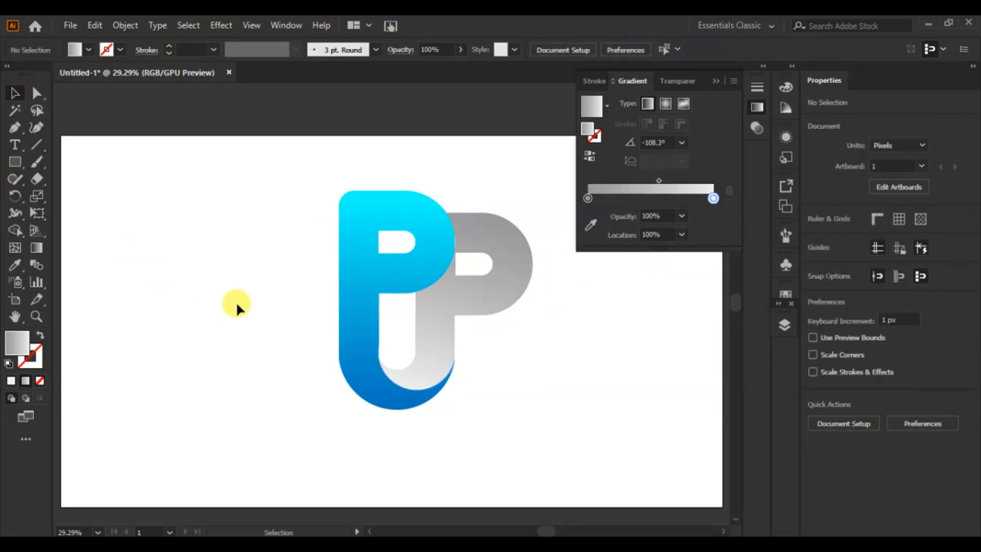
pyautogui.click(716, 82)
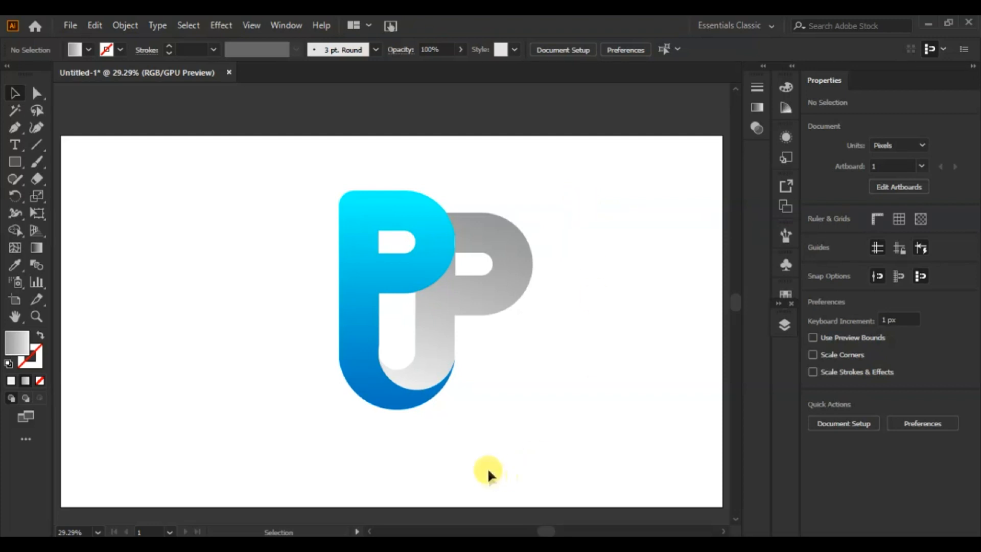
pyautogui.moveTo(16, 164); pyautogui.dragTo(51, 196)
pyautogui.moveTo(118, 331); pyautogui.dragTo(259, 469)
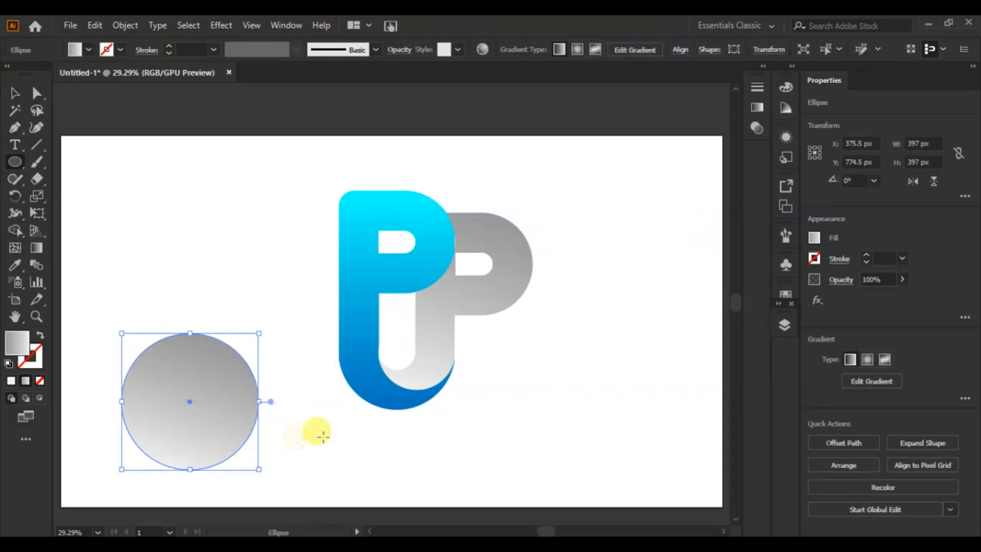
# Give the circle a radial gradient with a black start stop and a 0% opacity stop at location 95.81%
pyautogui.click(756, 108)
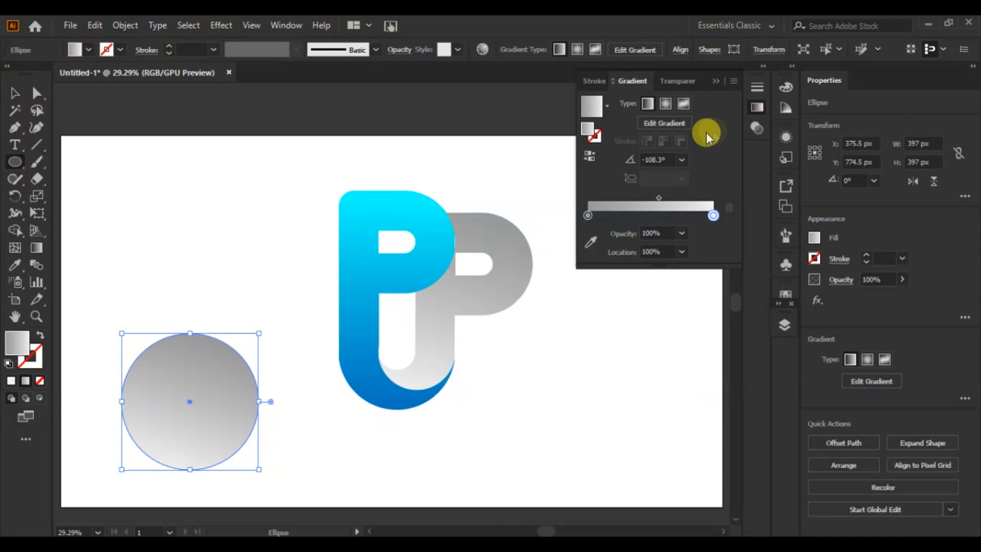
pyautogui.doubleClick(587, 216)
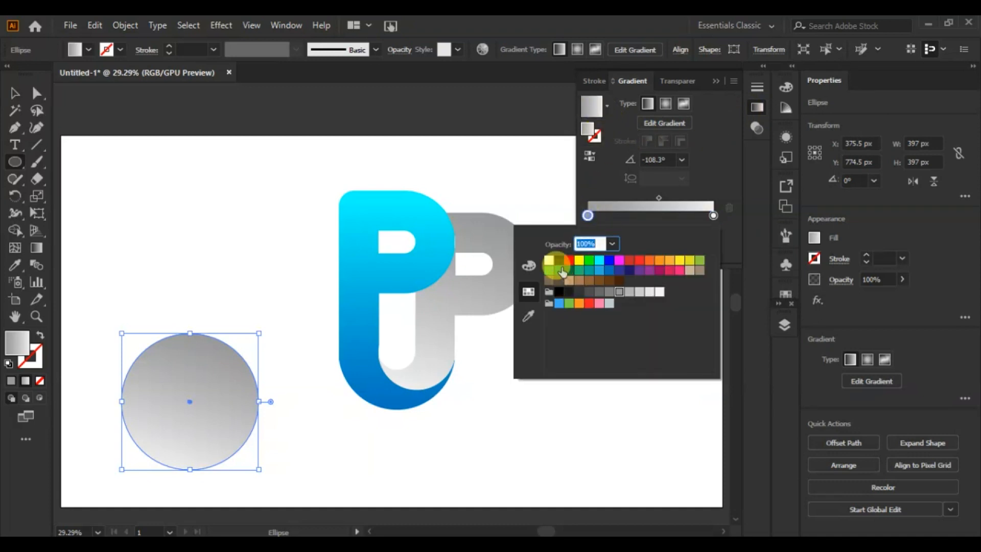
pyautogui.click(559, 261)
pyautogui.click(712, 216)
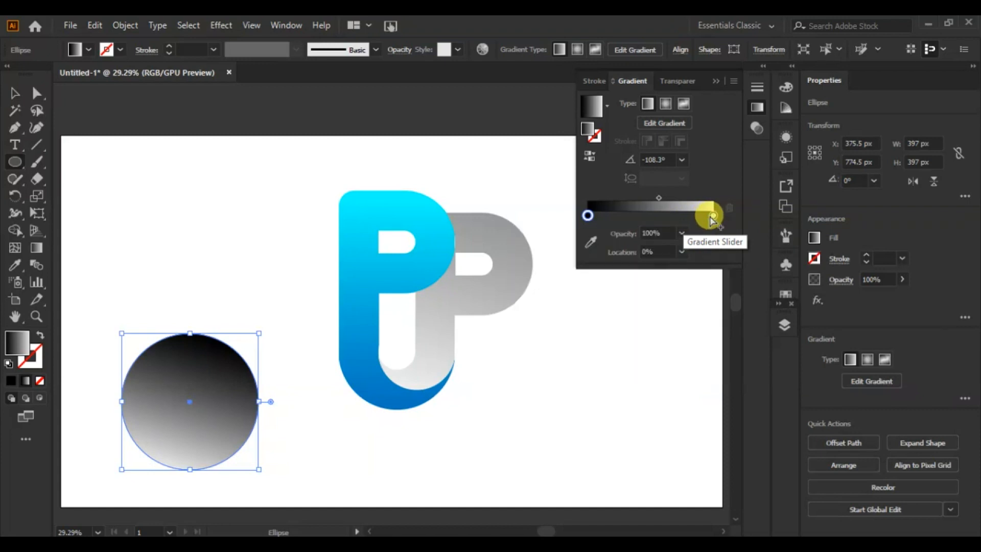
pyautogui.click(682, 234)
pyautogui.click(685, 248)
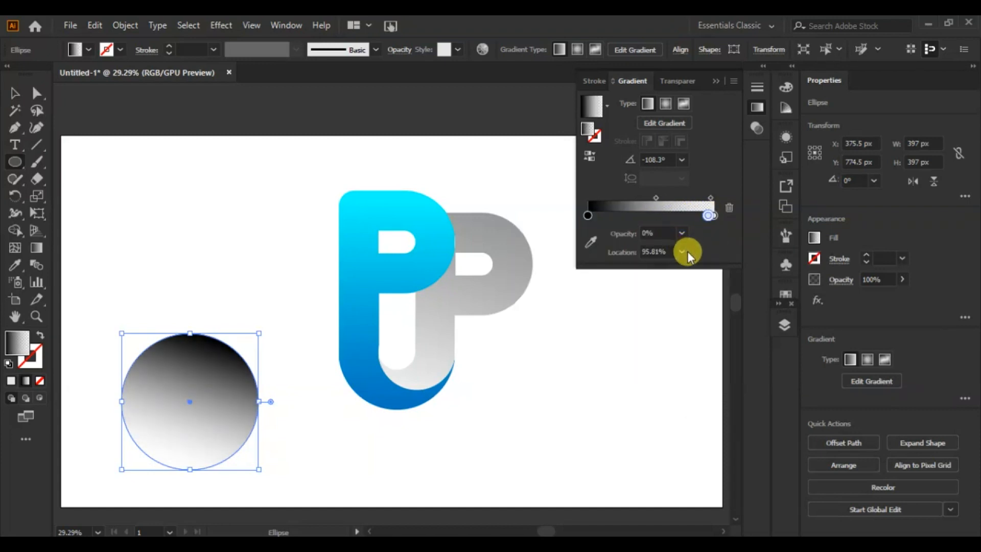
pyautogui.click(666, 104)
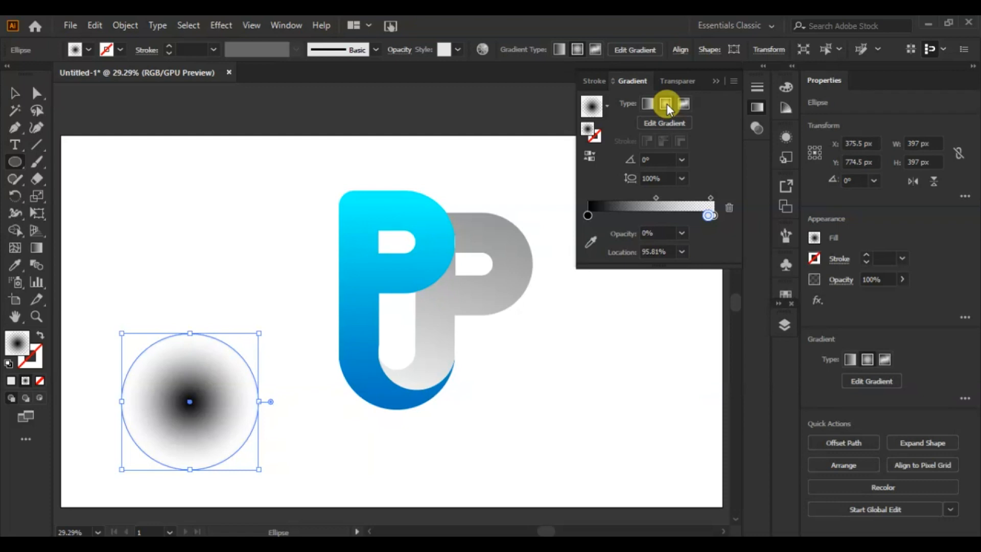
# Flatten the circle into a thin ellipse, enlarge it to about 671 by 74 px, and center it on the logo's base
pyautogui.moveTo(191, 332); pyautogui.dragTo(189, 456)
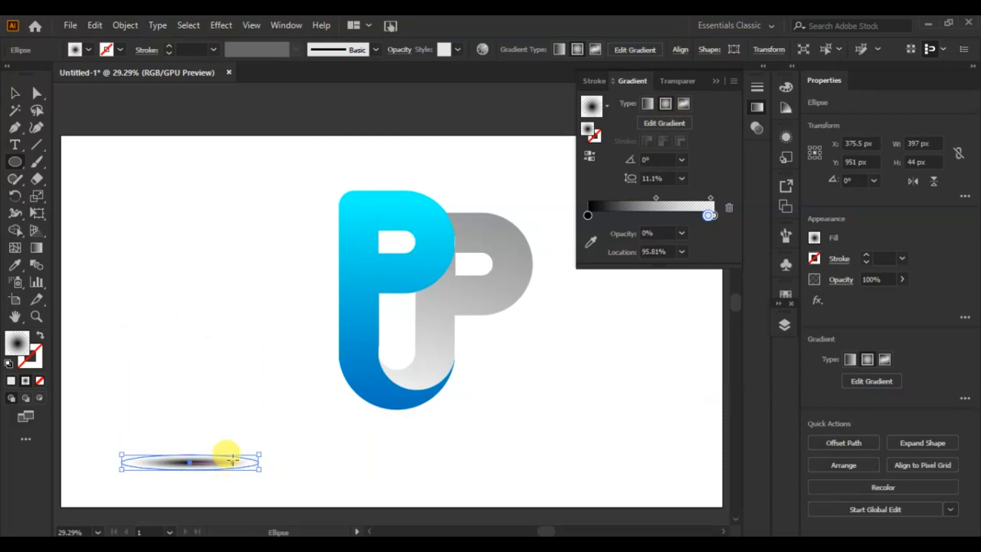
pyautogui.moveTo(258, 469); pyautogui.dragTo(352, 480)
pyautogui.moveTo(237, 468); pyautogui.dragTo(398, 410)
# Send the shadow ellipse to the back and shift it slightly down beneath the front letter's curved base
pyautogui.rightClick(397, 409)
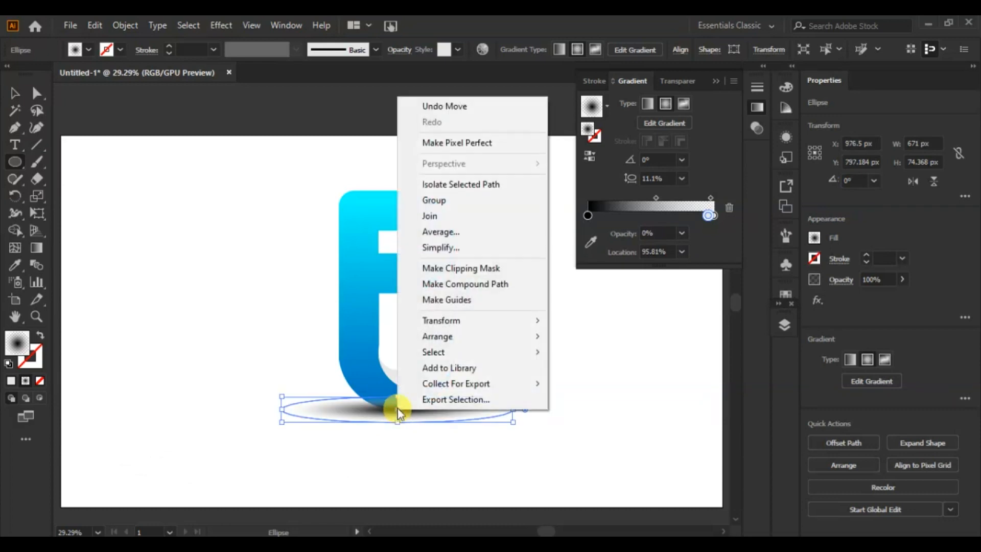
pyautogui.moveTo(459, 342)
pyautogui.click(592, 383)
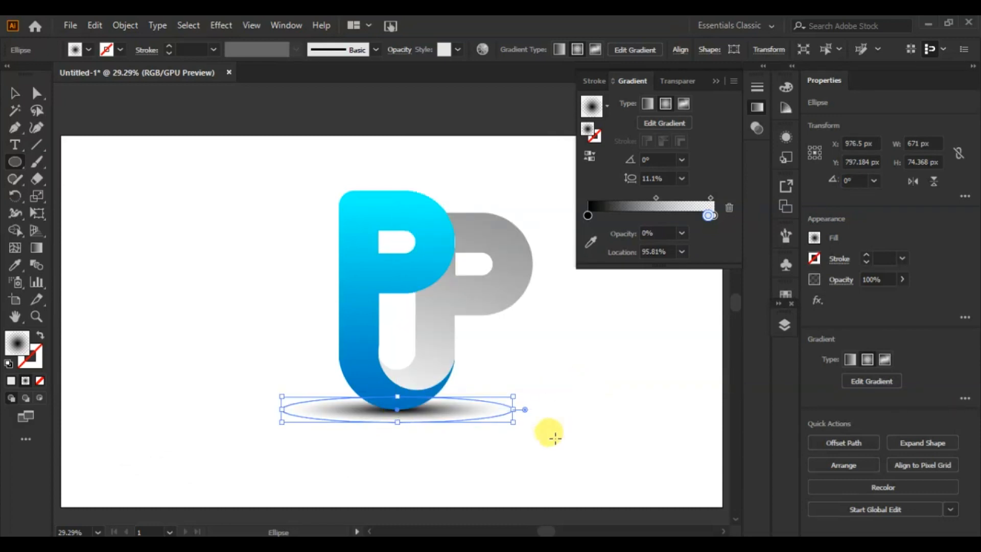
pyautogui.moveTo(397, 406); pyautogui.dragTo(397, 412)
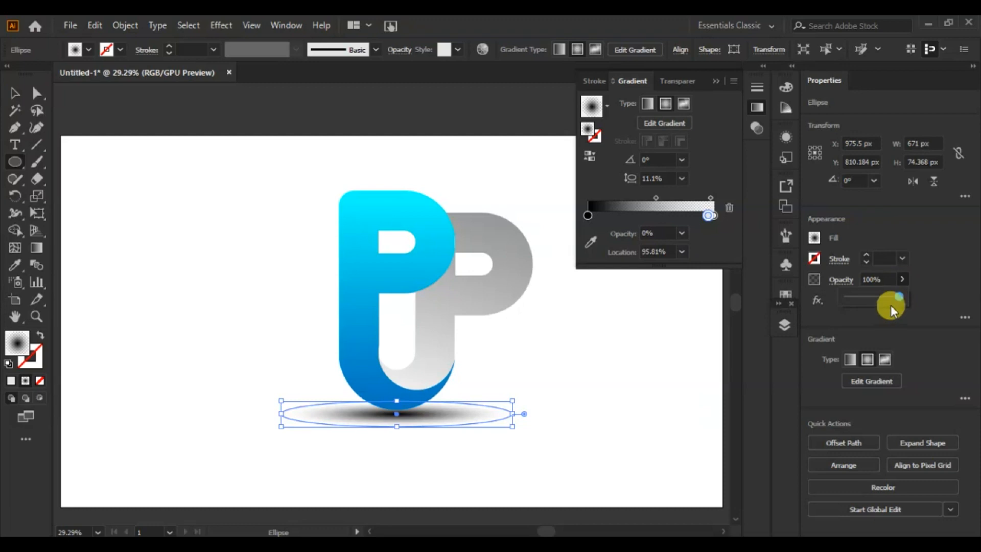
# Reduce the shadow ellipse's opacity to 44% and deselect it
pyautogui.moveTo(877, 299); pyautogui.dragTo(870, 296)
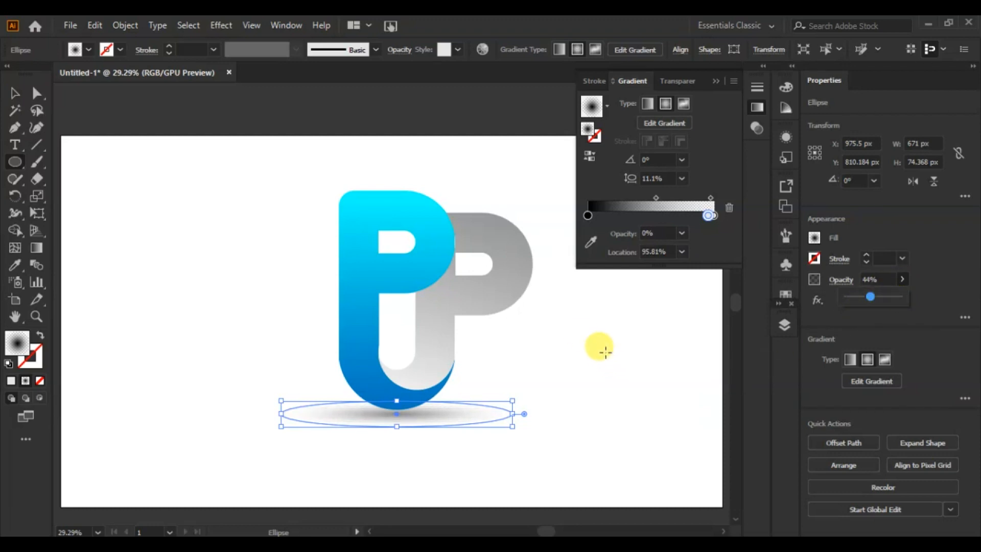
pyautogui.click(14, 95)
pyautogui.click(544, 348)
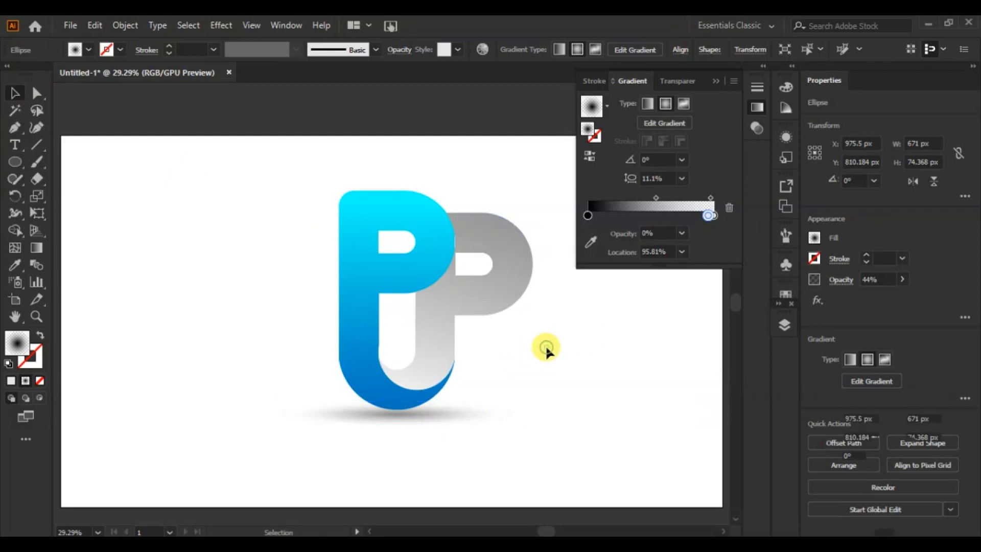
pyautogui.click(716, 82)
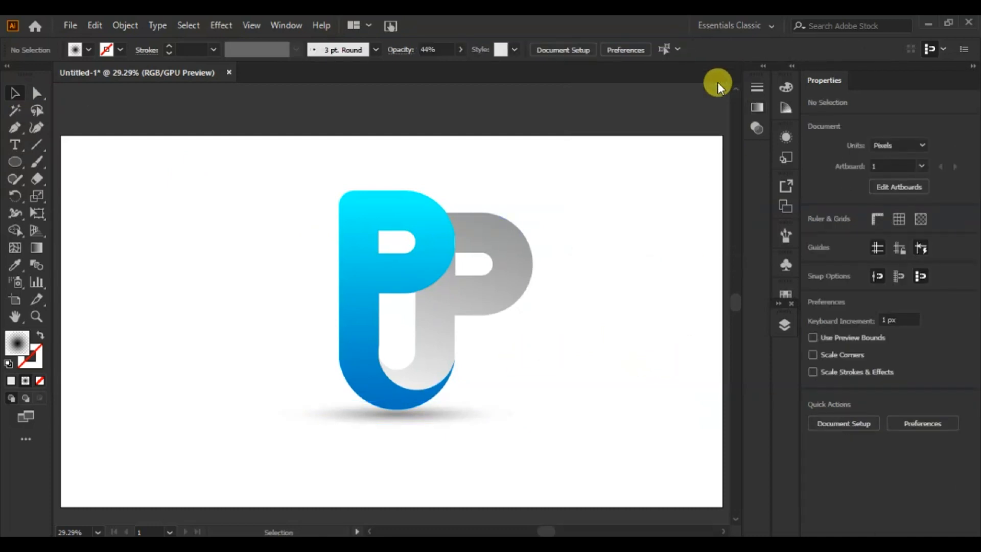